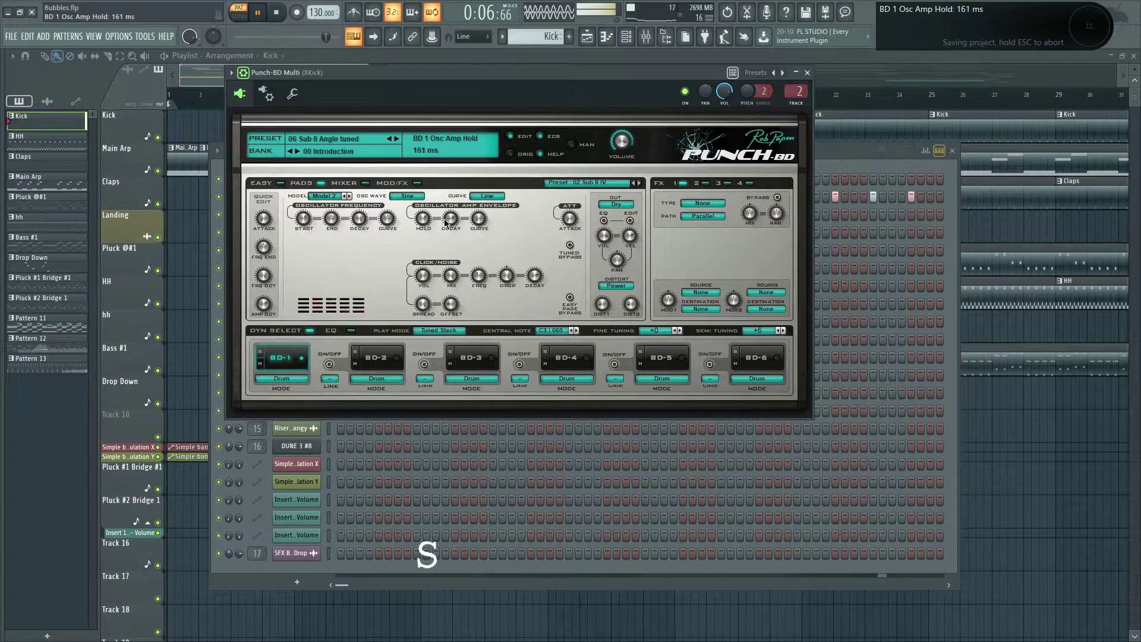
Step: Set the BD-1 oscillator's end frequency to 32 Hz, then stop playback and close the kick synth
mouse_move(266, 278)
left_mouse_down()
mouse_move(267, 295)
mouse_move(267, 262)
left_mouse_up()
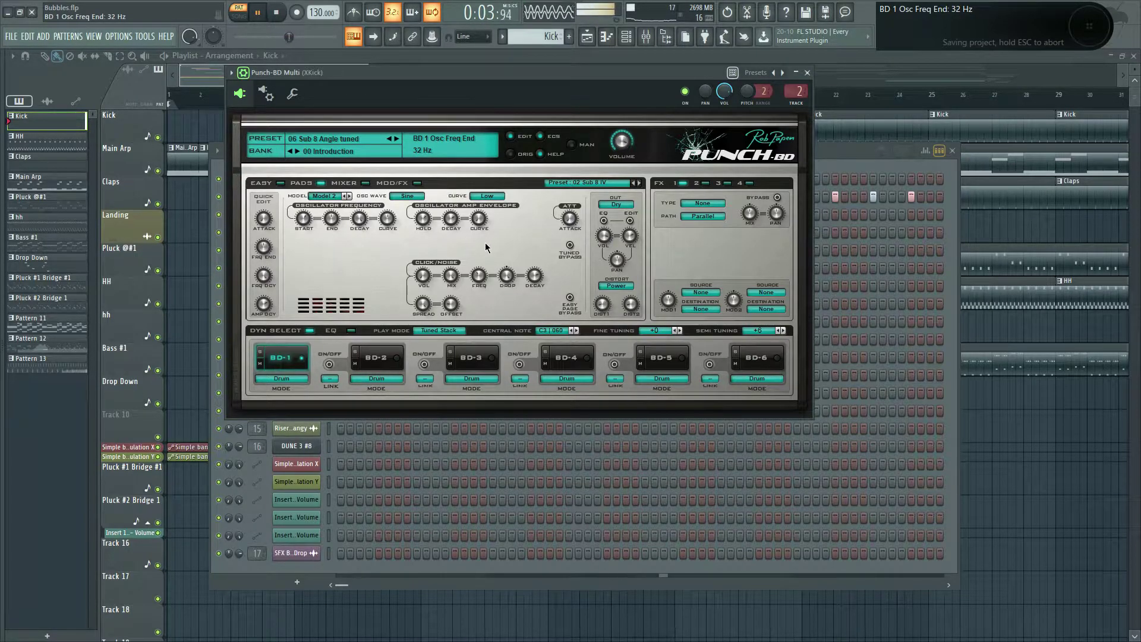
key("space")
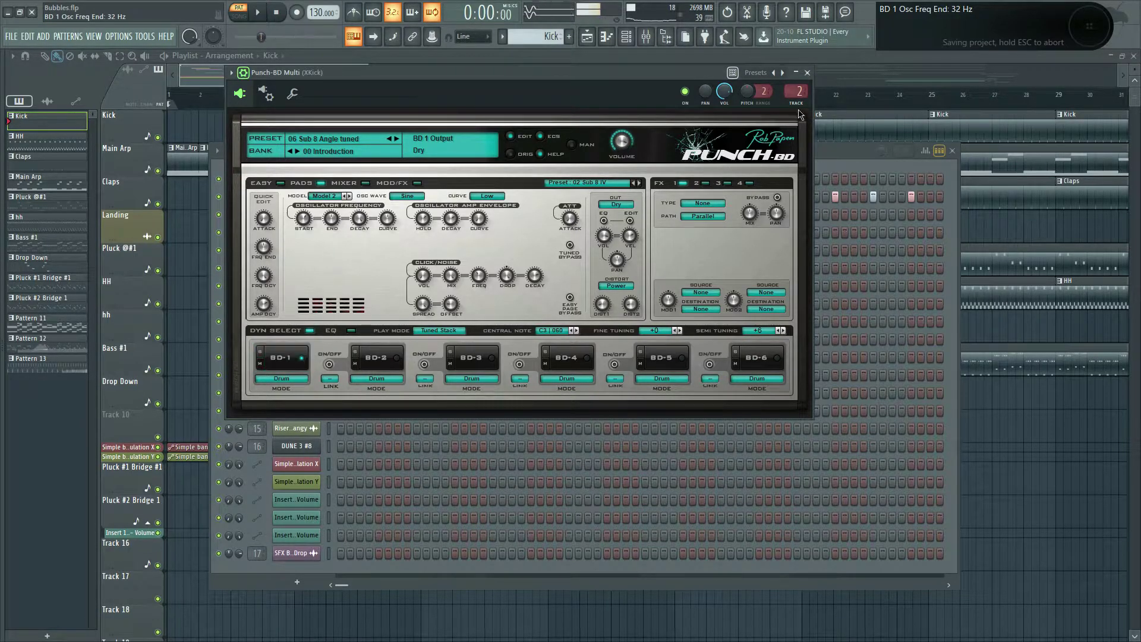
left_click(807, 72)
Step: Play the HH pattern and open the Addictive Drums 2 notes in the piano roll
key("KP_Add")
key("space")
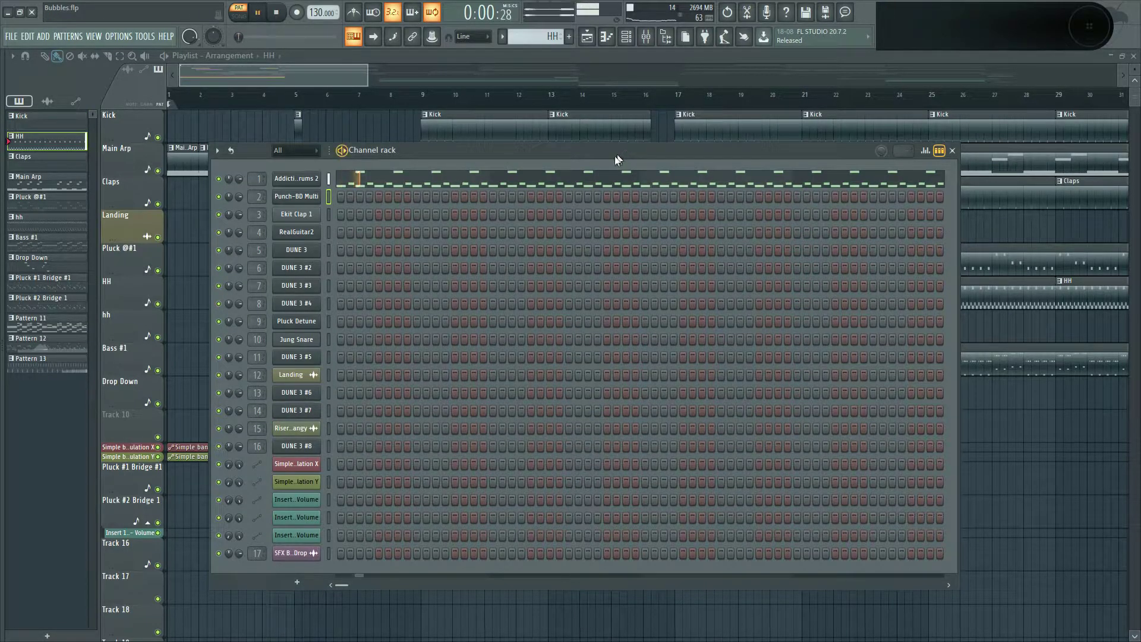
left_click(480, 180)
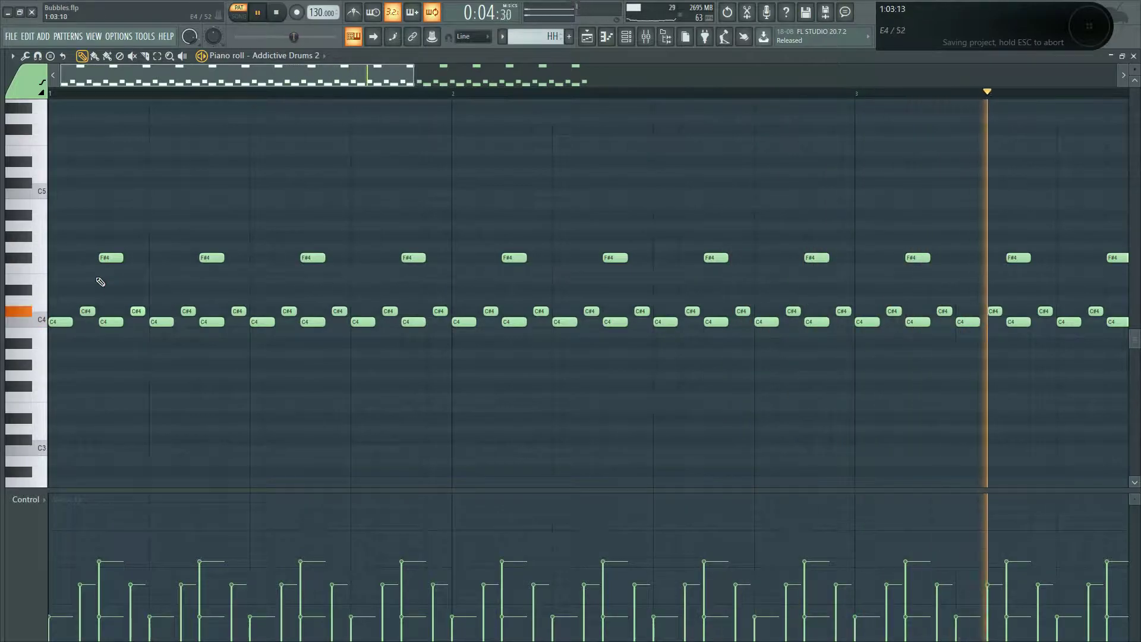
Step: Delete all F#4 notes from the HH pattern to hear it without them, and undo the deletion
left_click(31, 263)
key("Delete")
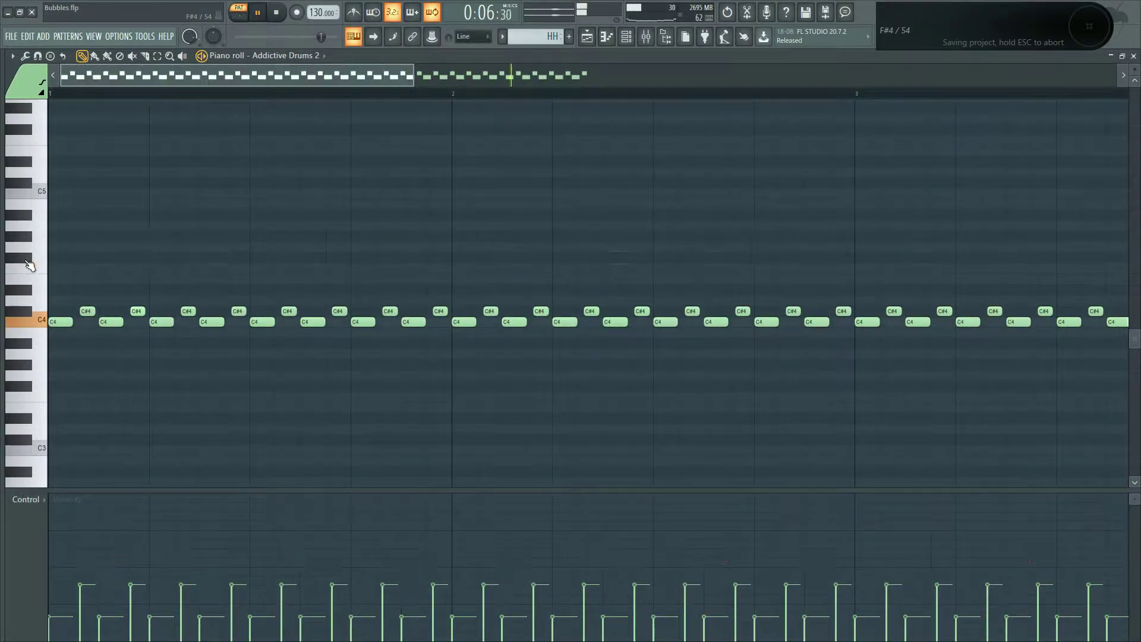
key("ctrl+z")
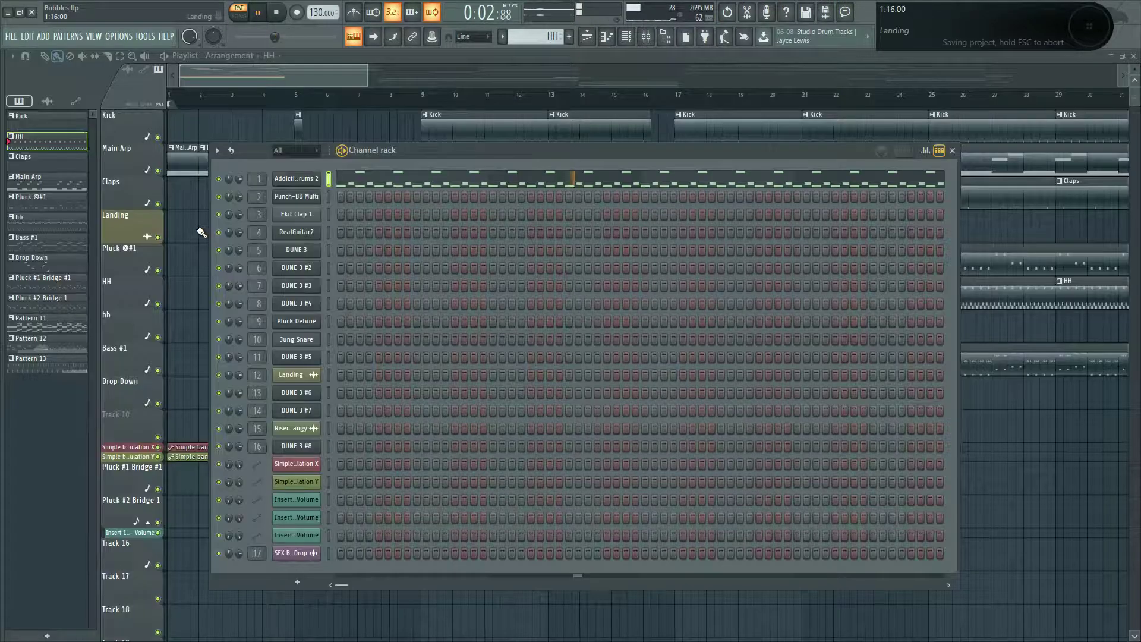
Step: Select the Claps pattern and play it briefly
key("space")
key("KP_Add")
key("space")
key("space")
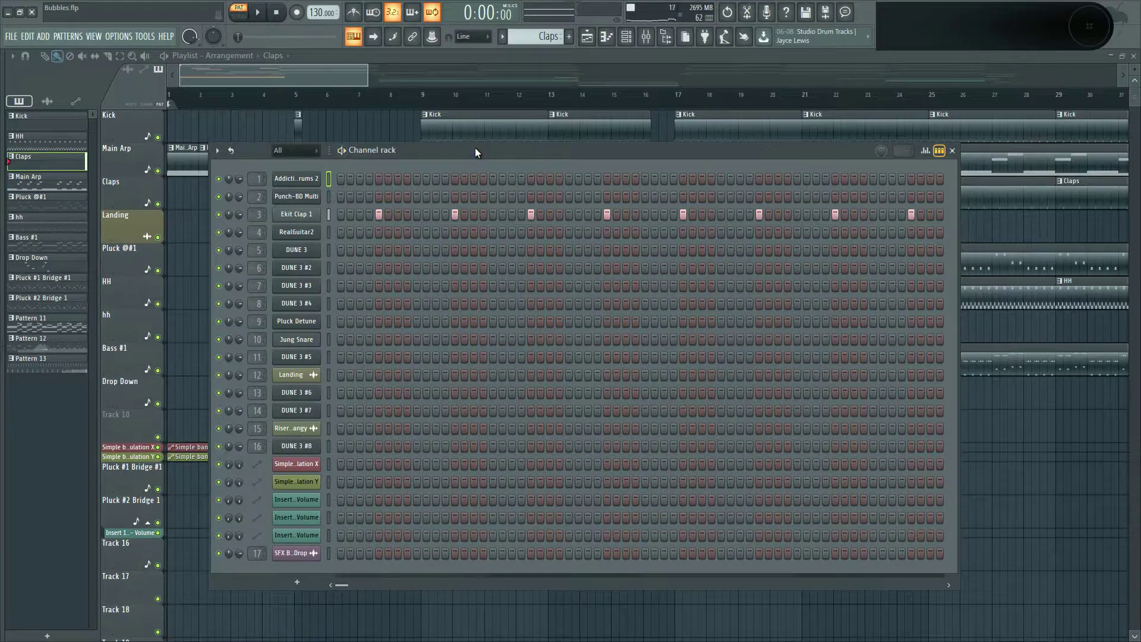
Step: Play the Main Arp pattern and examine the DUNE 3 #2 notes in the piano roll
key("KP_Add")
key("space")
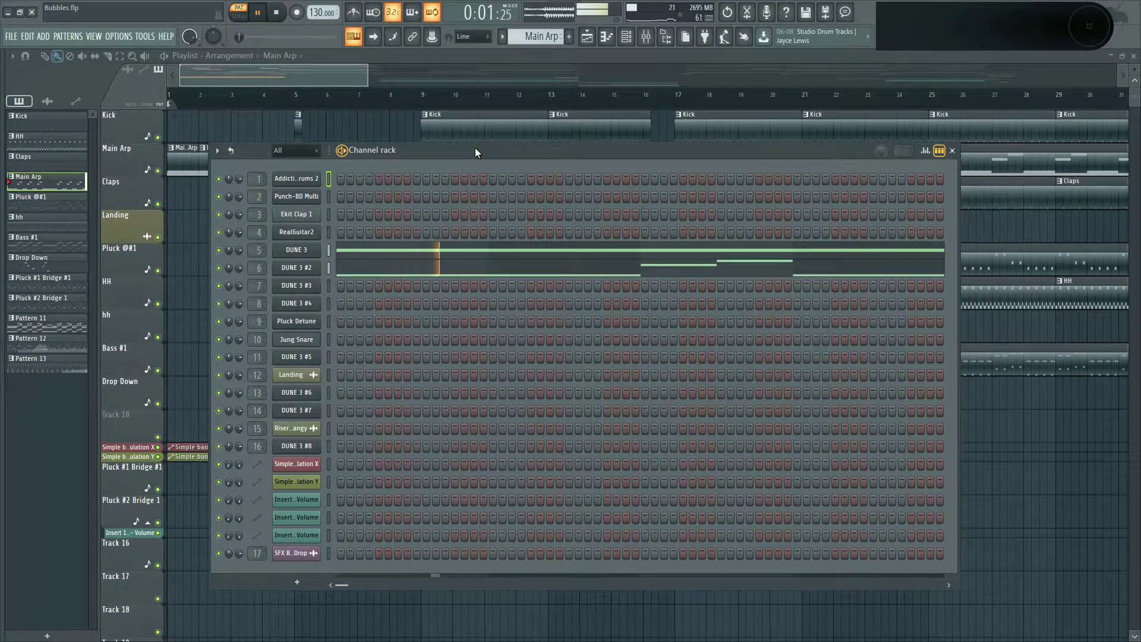
left_click(467, 272)
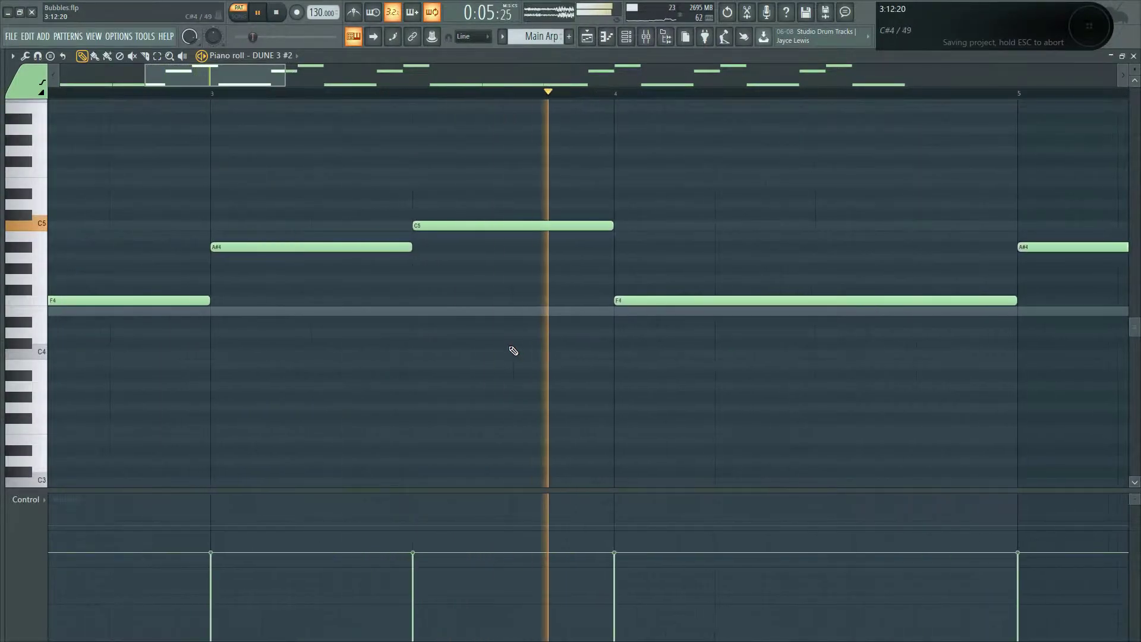
scroll(542, 375, "up", 1)
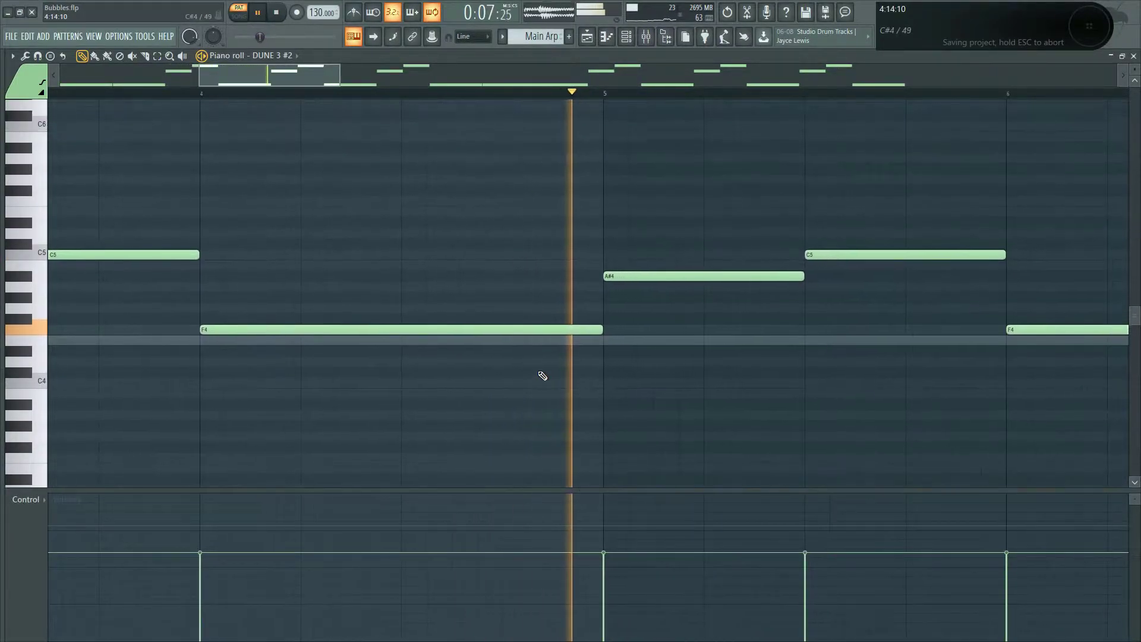
Step: Mute and unmute the Dune and Dune Main mixer tracks in turn to hear each arp layer separately
key("F9")
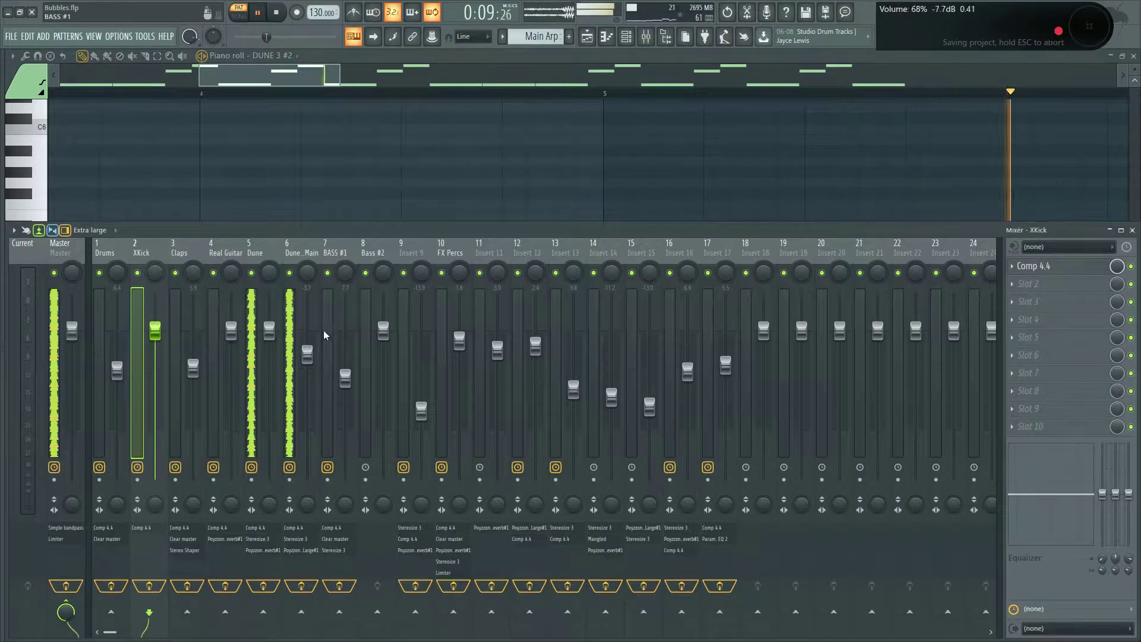
left_click(252, 273)
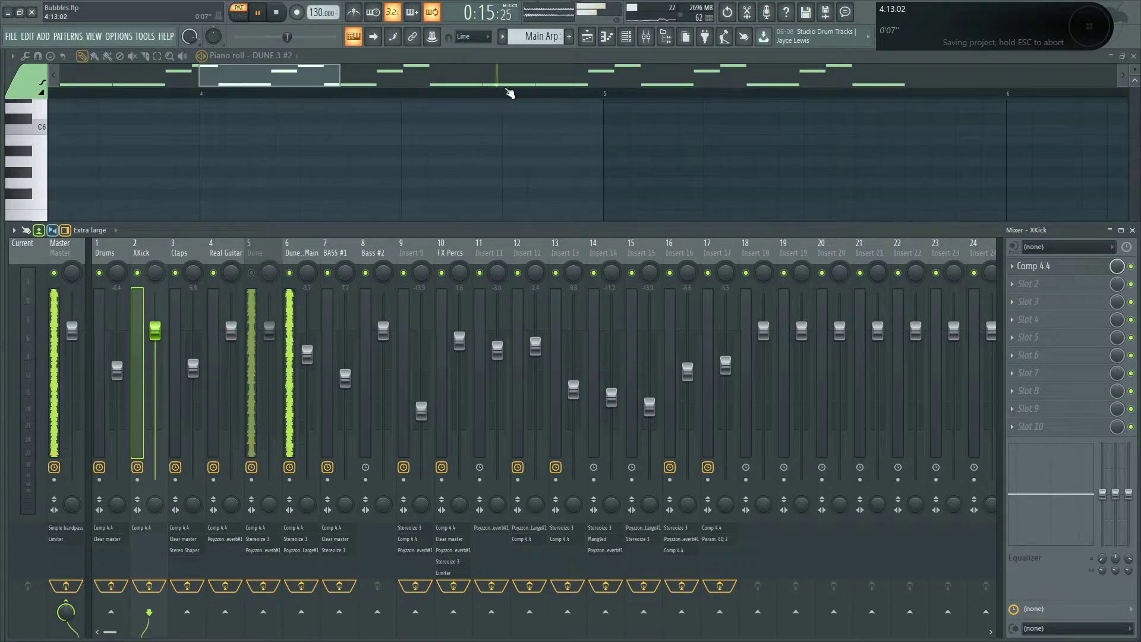
left_click(251, 273)
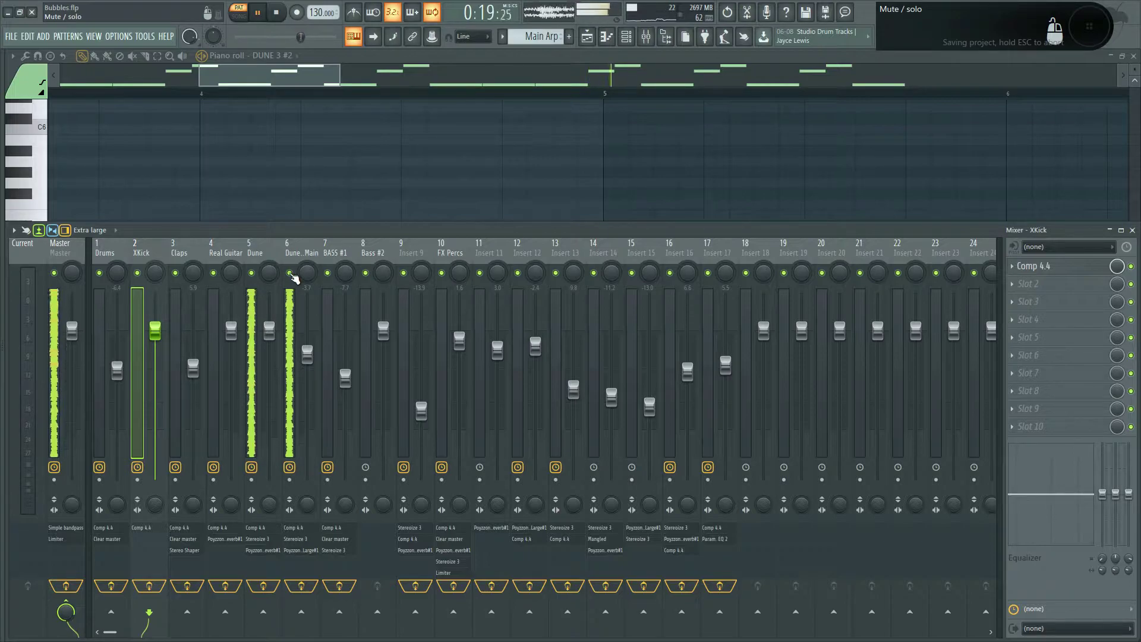
left_click(290, 274)
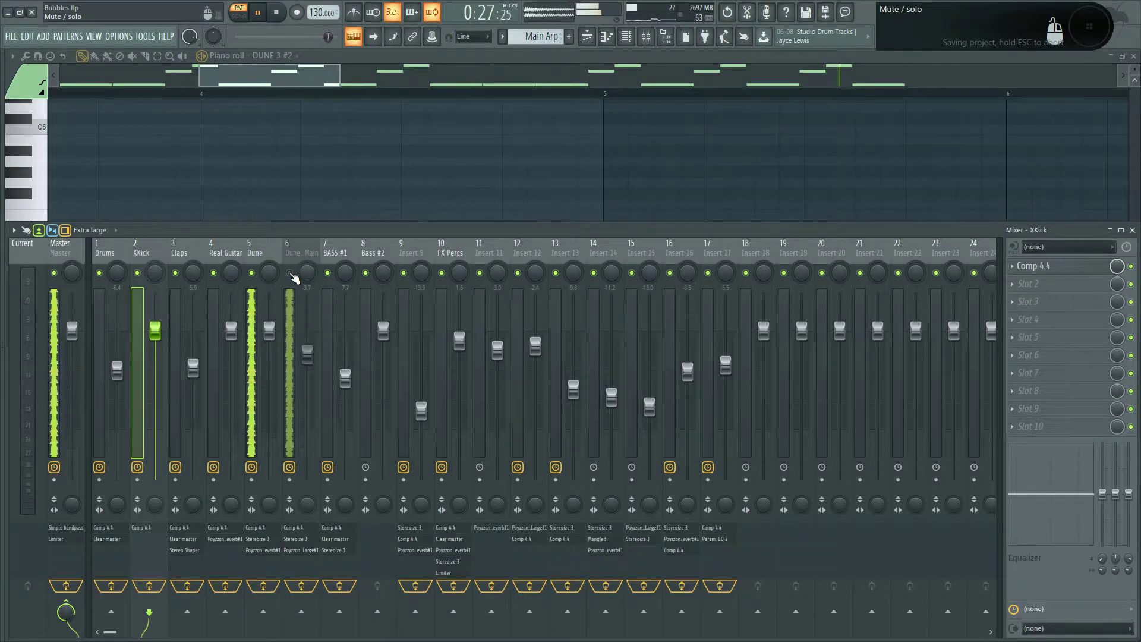
left_click(291, 274)
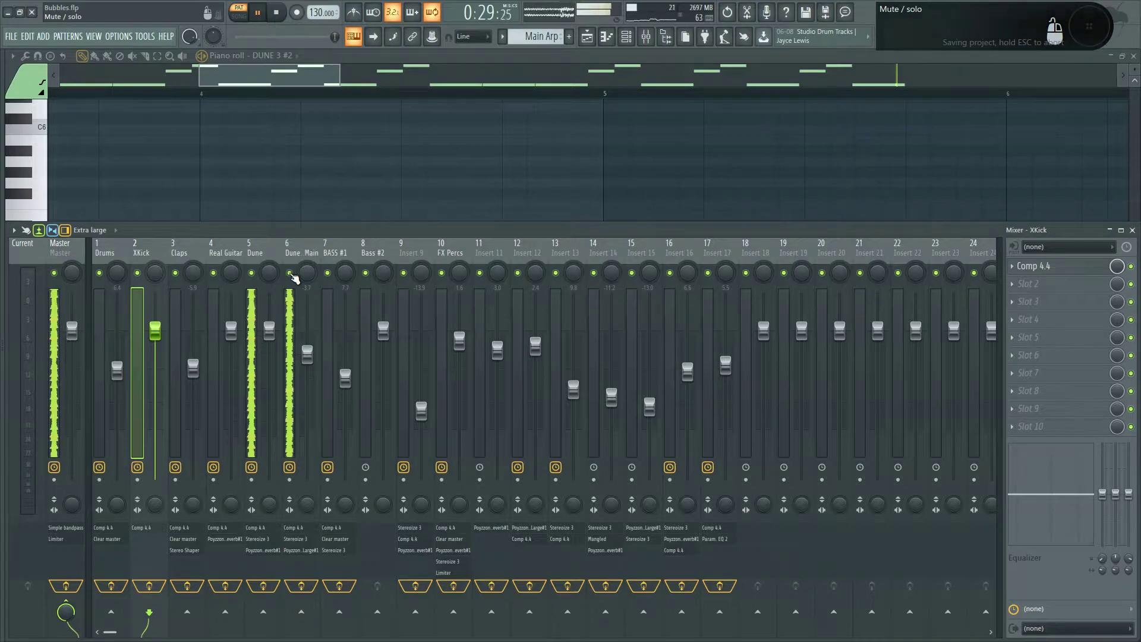
Step: Return from the piano roll to the channel rack and open the DUNE 3 synth on channel 5
key("F9")
key("F5")
key("F6")
key("F9")
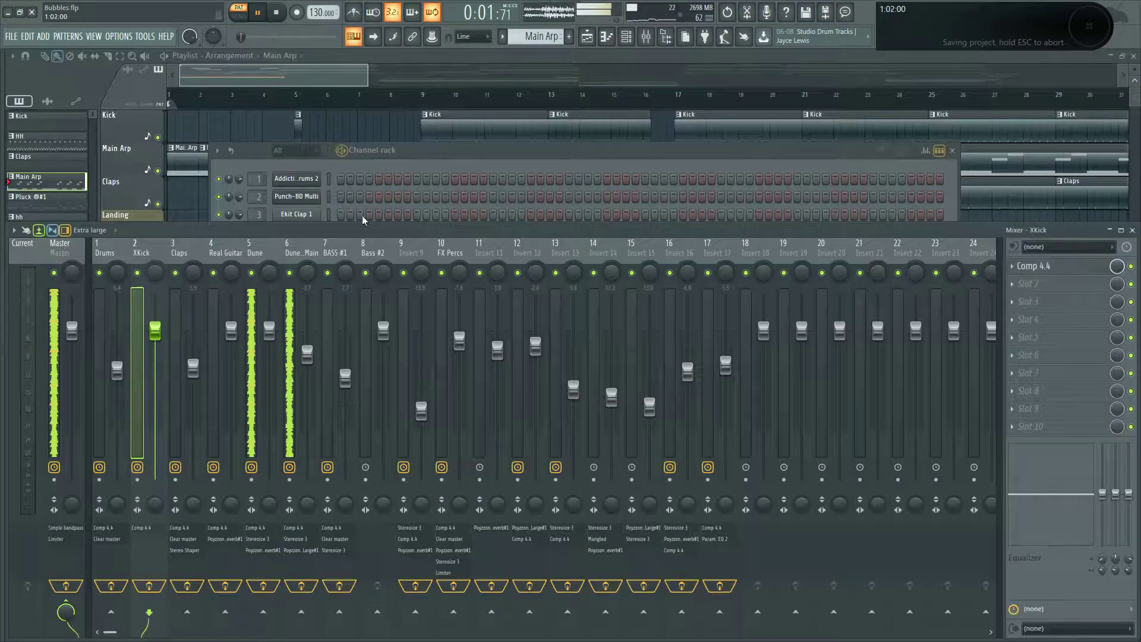
left_click(444, 152)
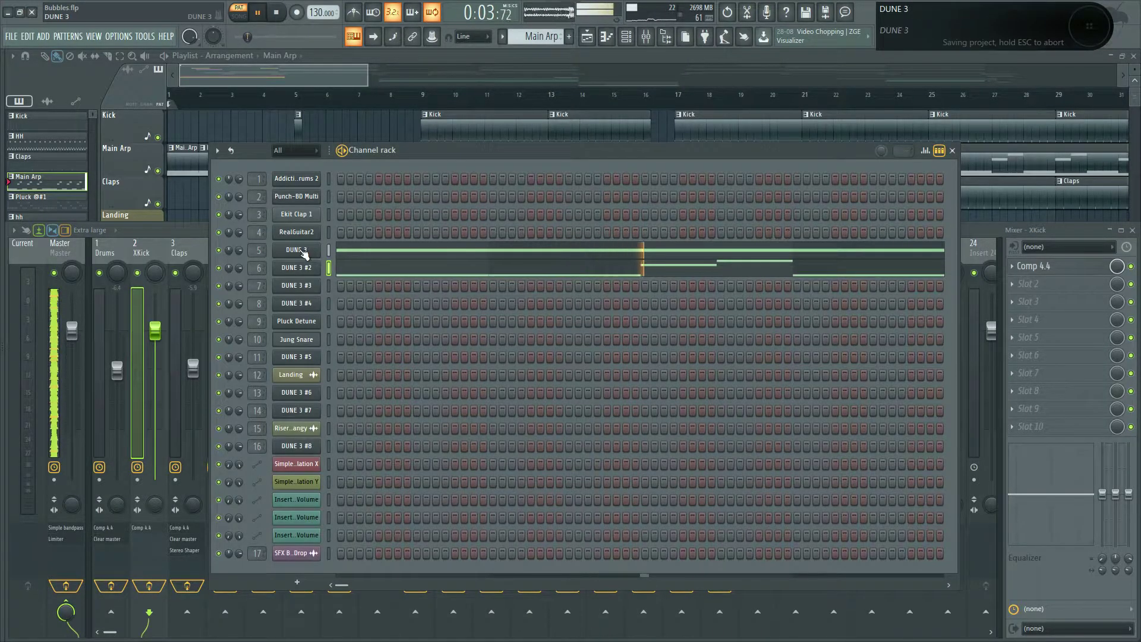
left_click(303, 252)
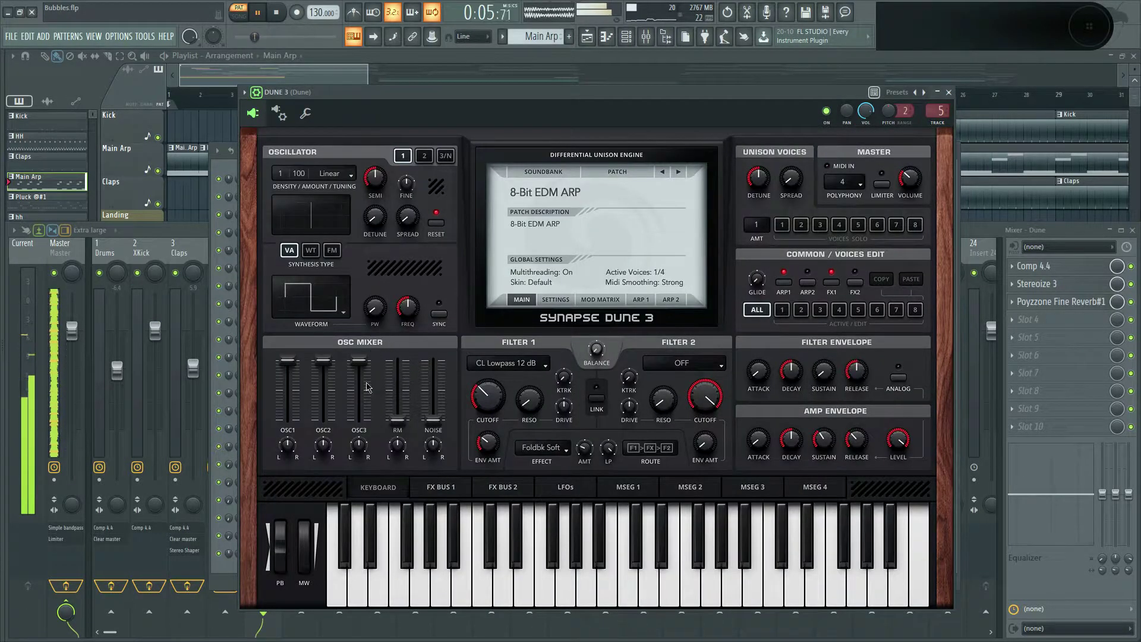
Step: Adjust the DUNE 3 synth's Filter 1 cutoff to 37 % and mod wheel to 53 %, then close the synth
left_click_drag(487, 406, 488, 402)
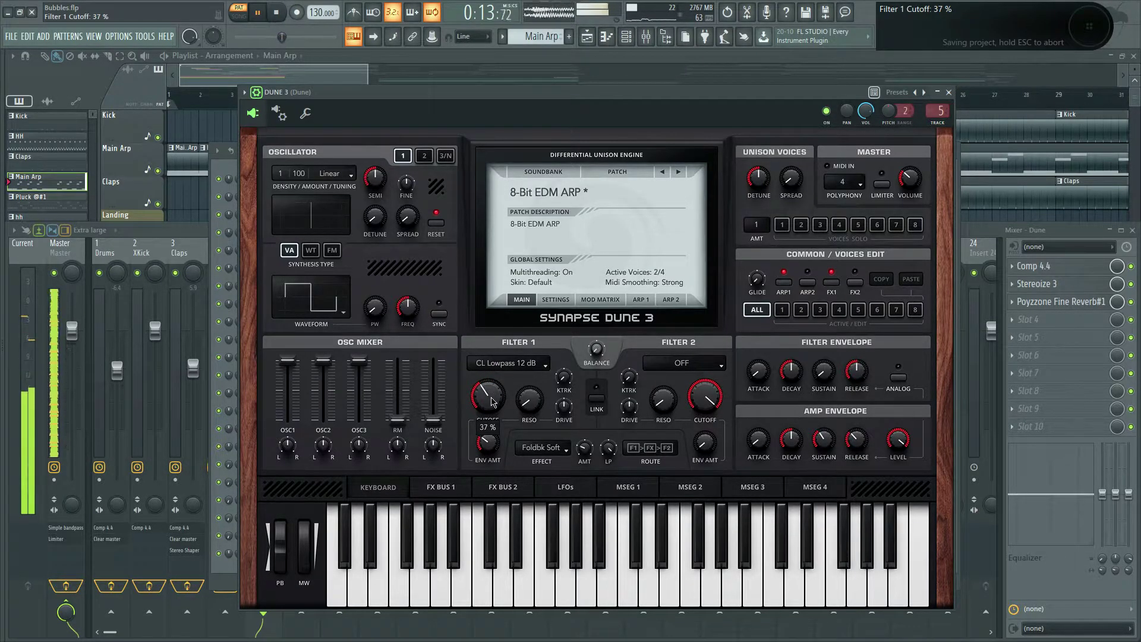
left_click_drag(304, 554, 305, 548)
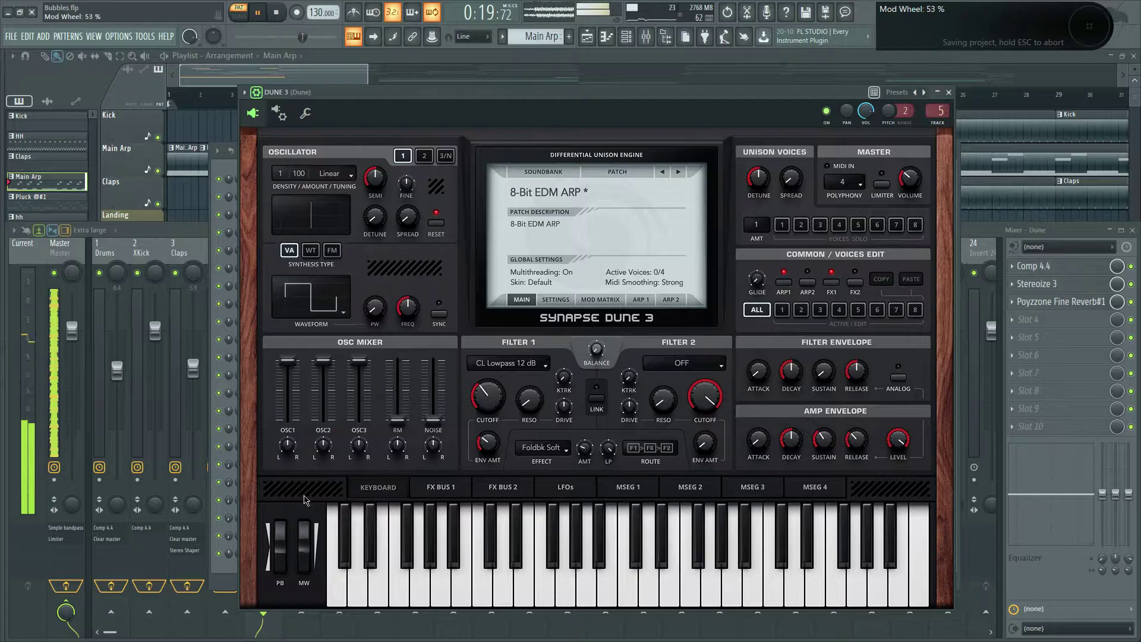
key("Escape")
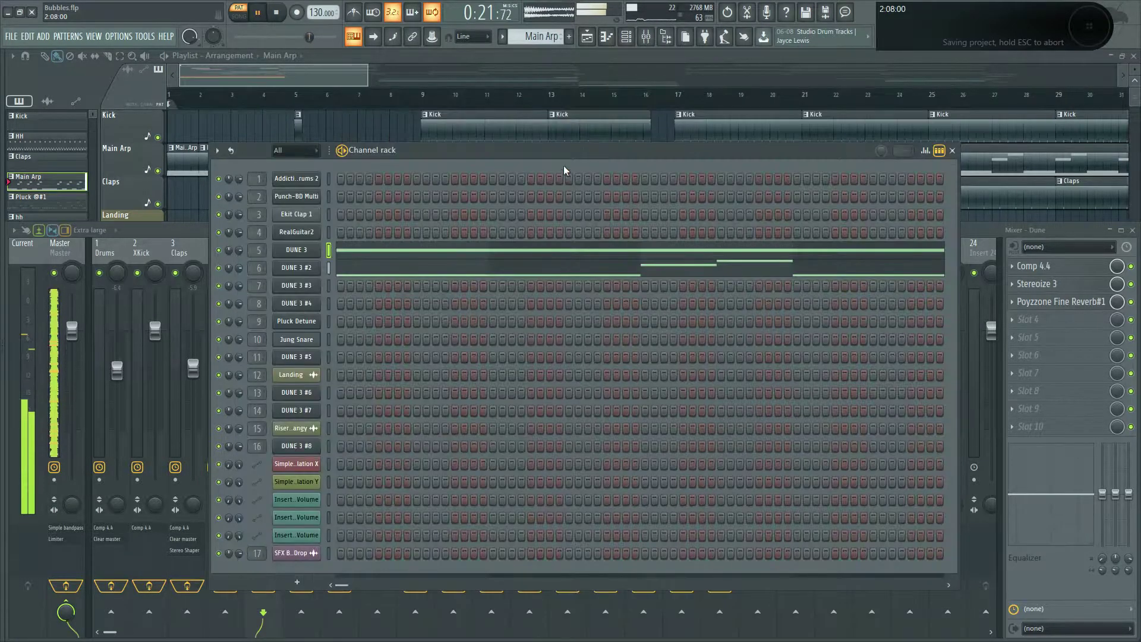
Step: Select the Pluck @#1 pattern and play it
key("KP_Subtract")
key("KP_Add")
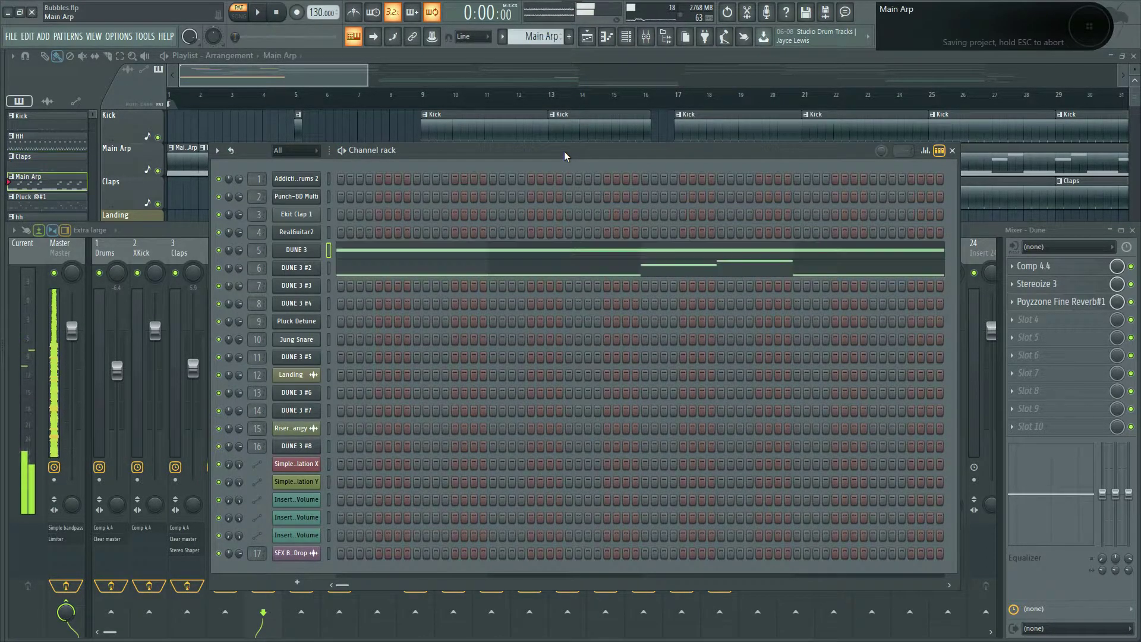
key("KP_Add")
key("space")
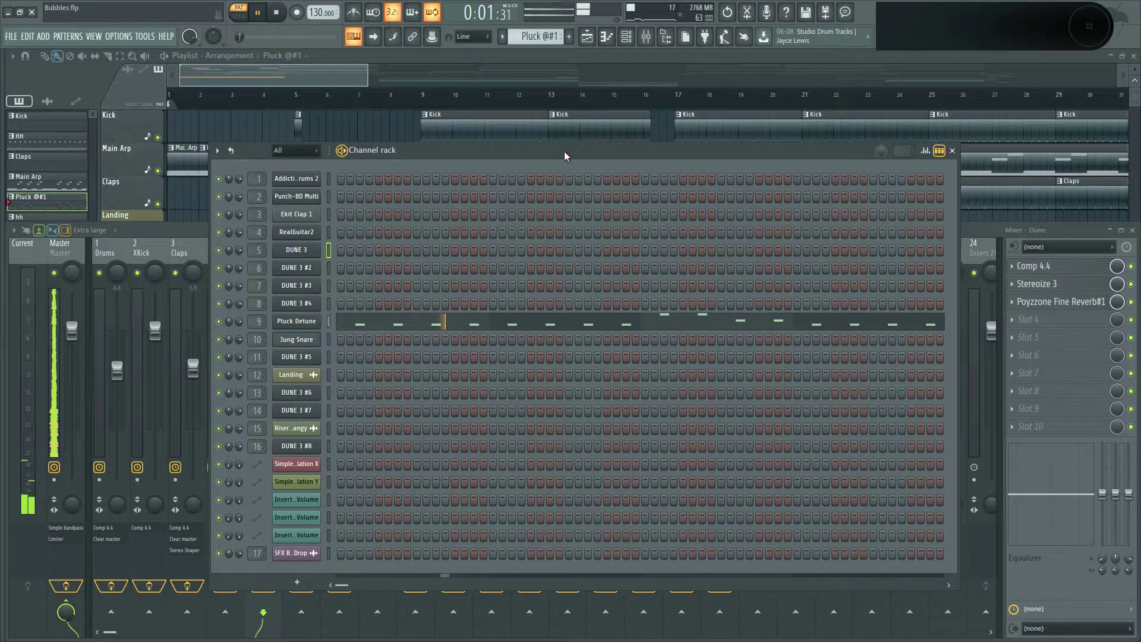
key("ctrl+s")
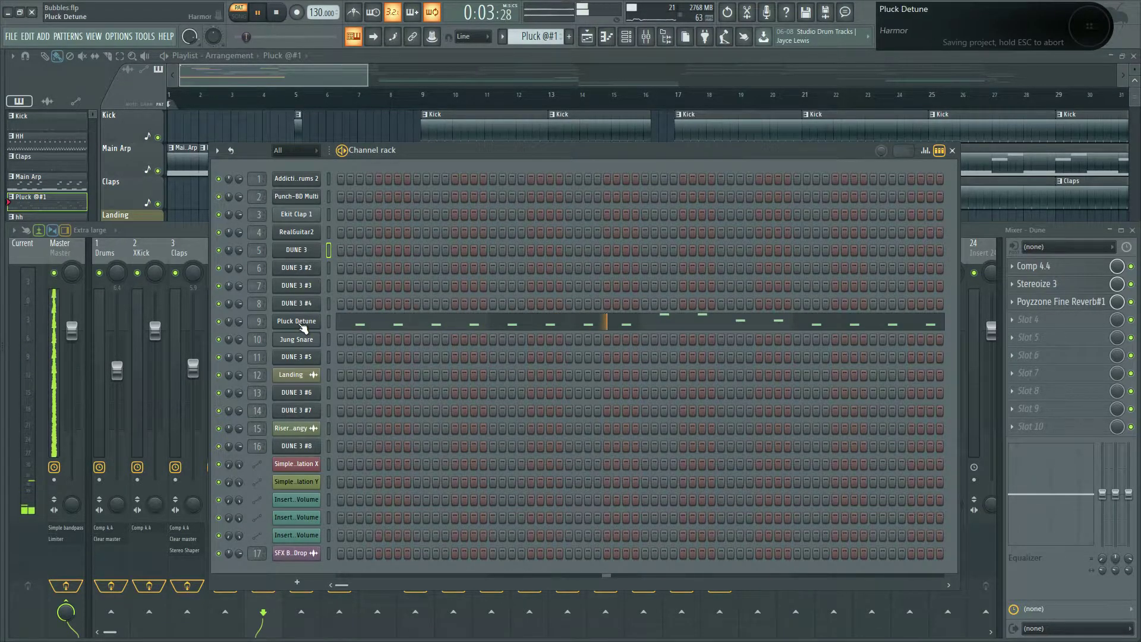
Step: Move the modulation point slightly lower on the Pluck Detune synth's XY pad and close the synth
left_click(297, 321)
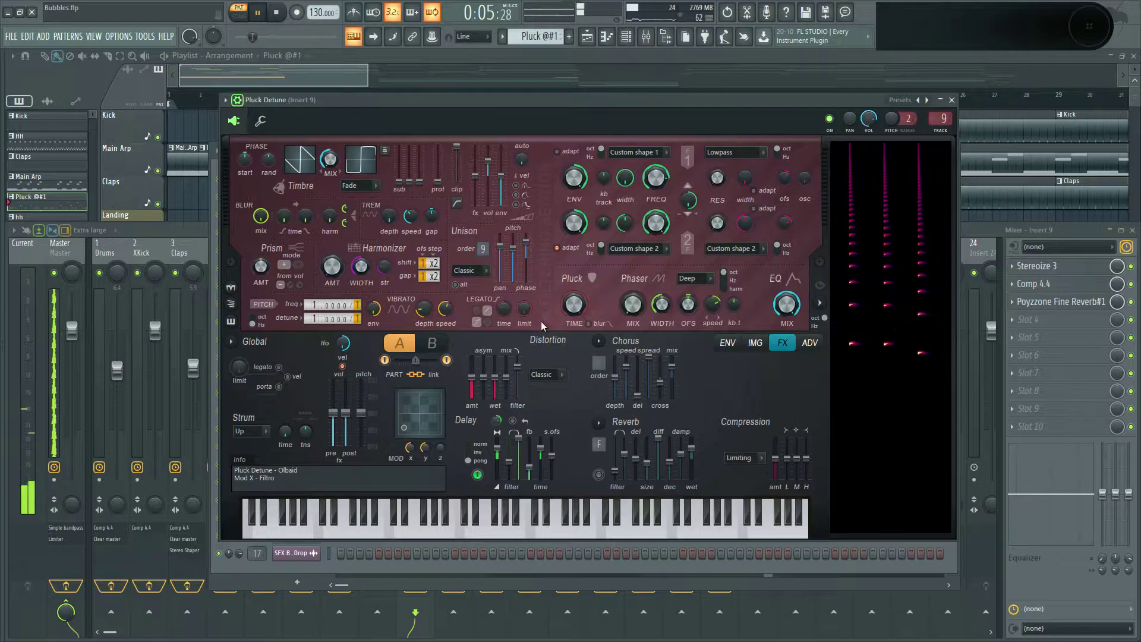
mouse_move(404, 426)
left_mouse_down()
mouse_move(429, 400)
mouse_move(400, 440)
left_mouse_up()
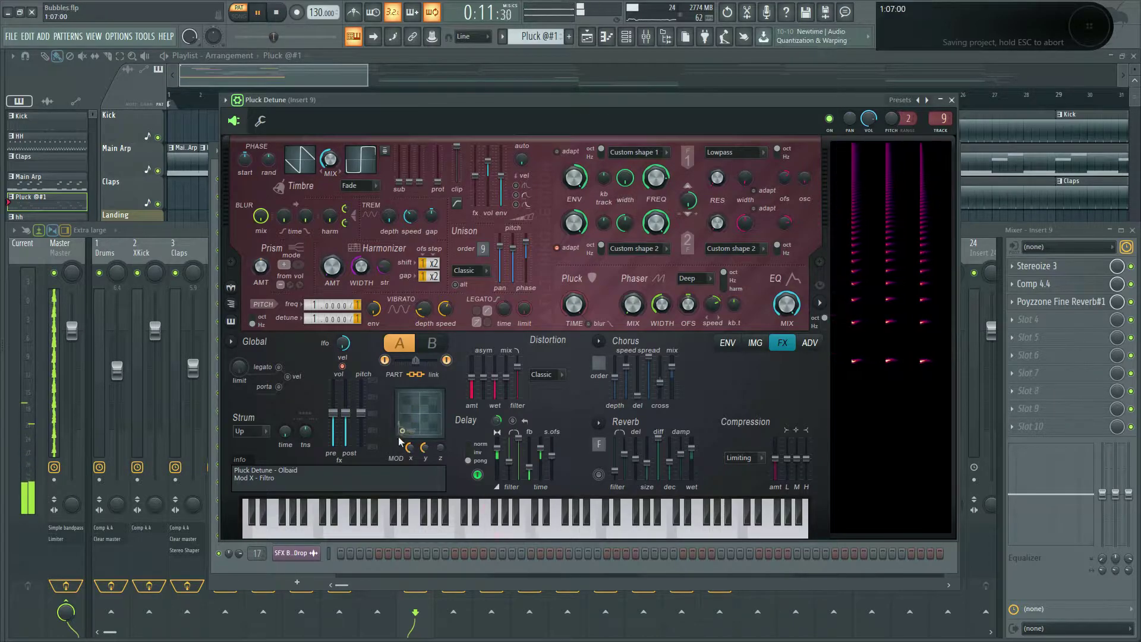
key("Escape")
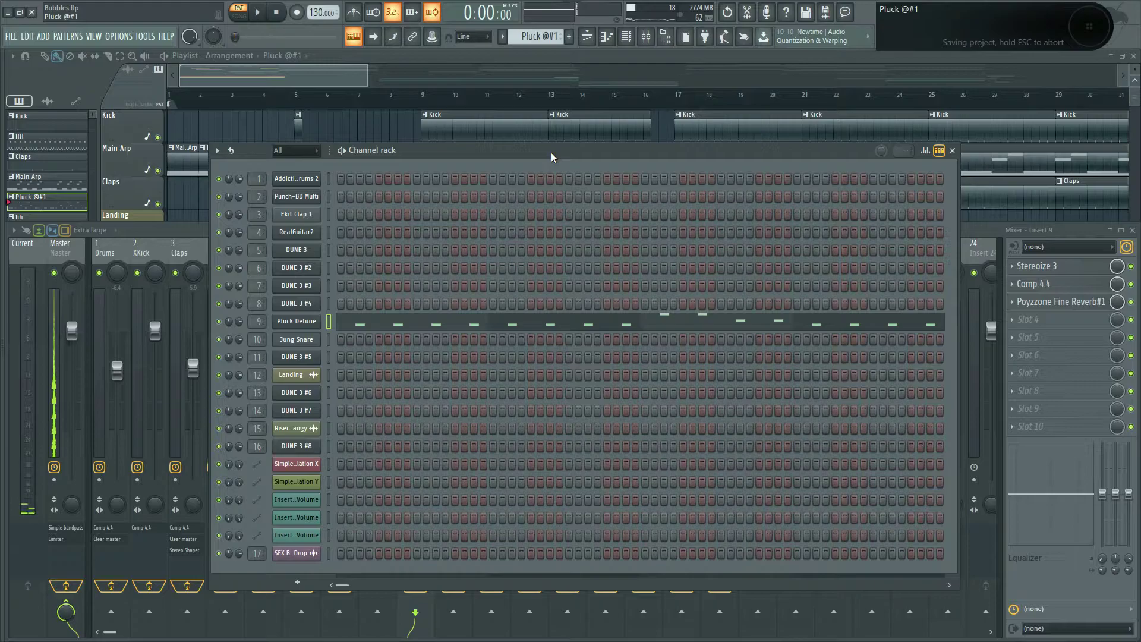
Step: Play the hh pattern's Addictive Drums 2 notes in the piano roll with the metronome and playback auto-scrolling on, then stop
key("space")
key("F7")
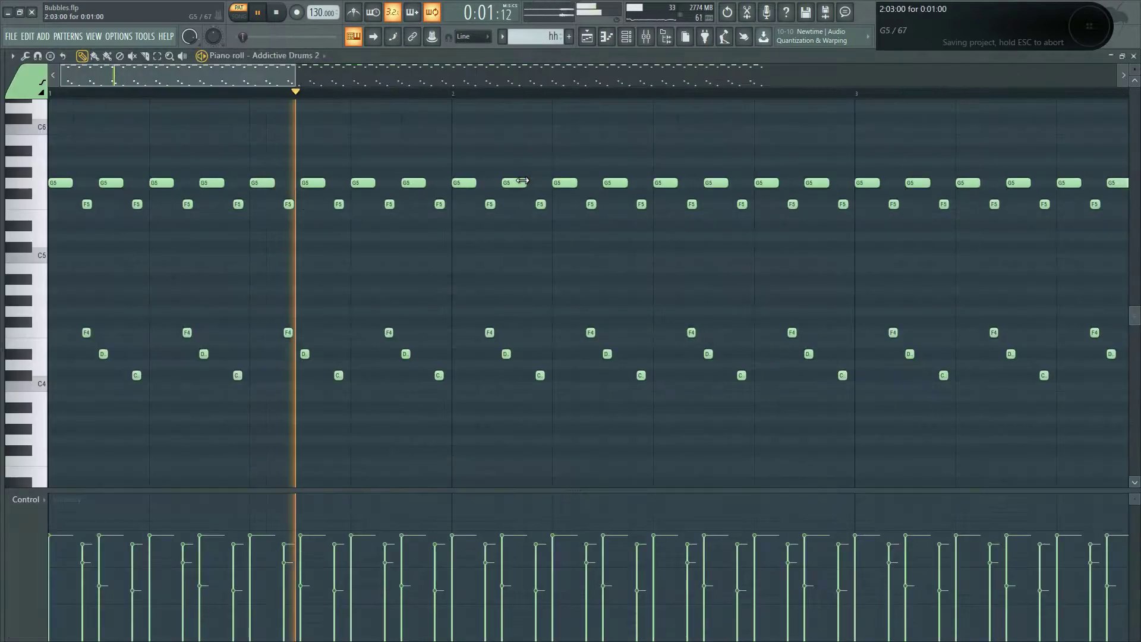
left_click(355, 13)
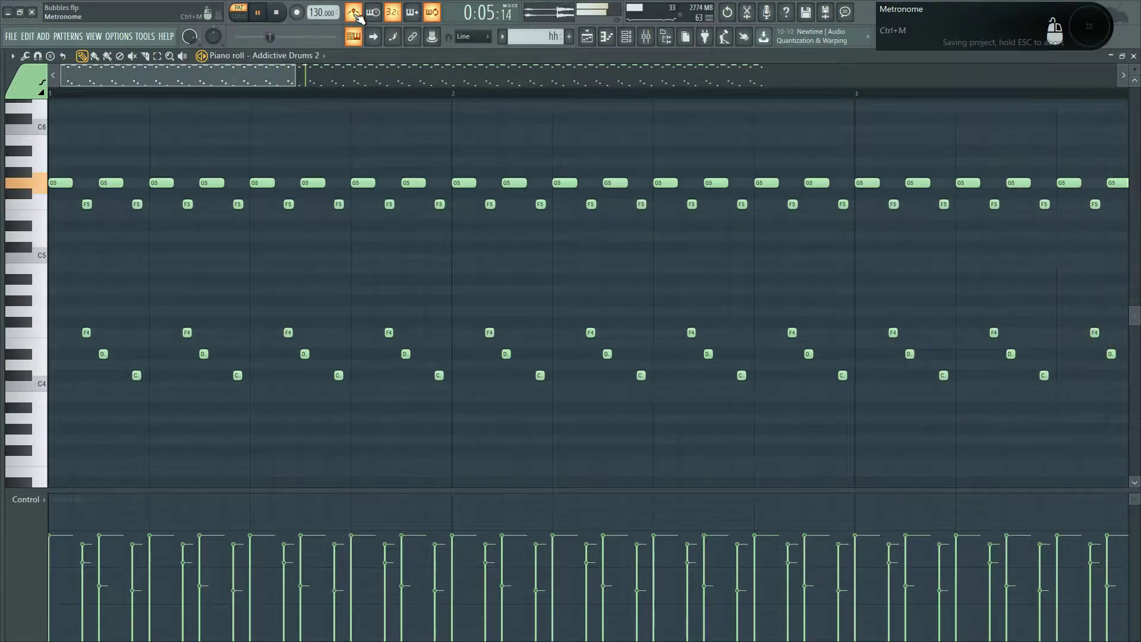
left_click(373, 36)
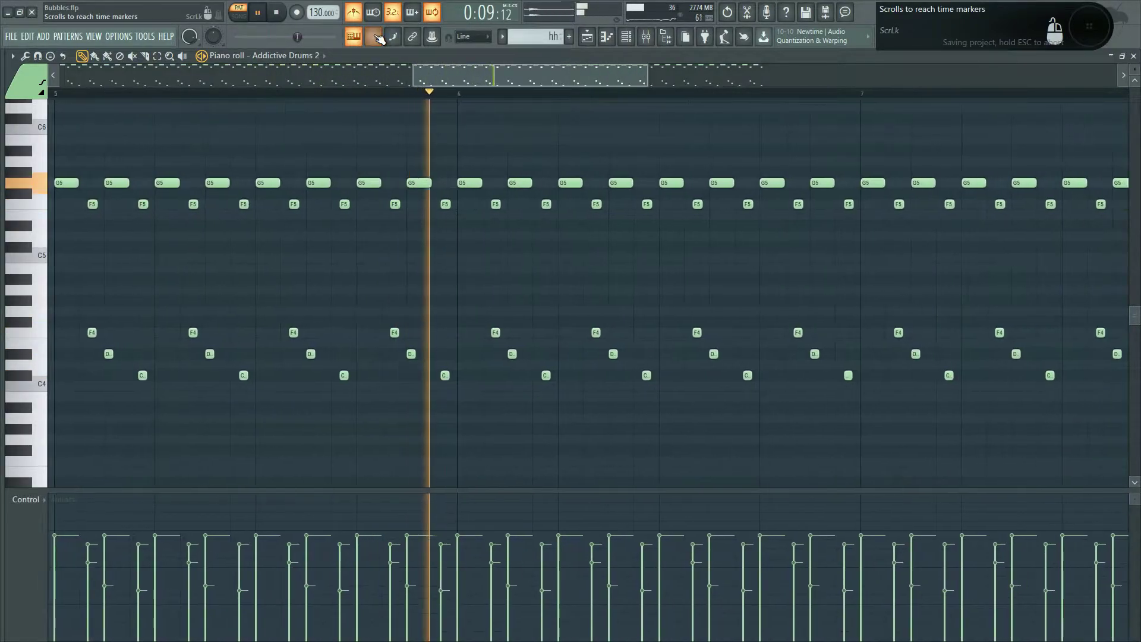
key("space")
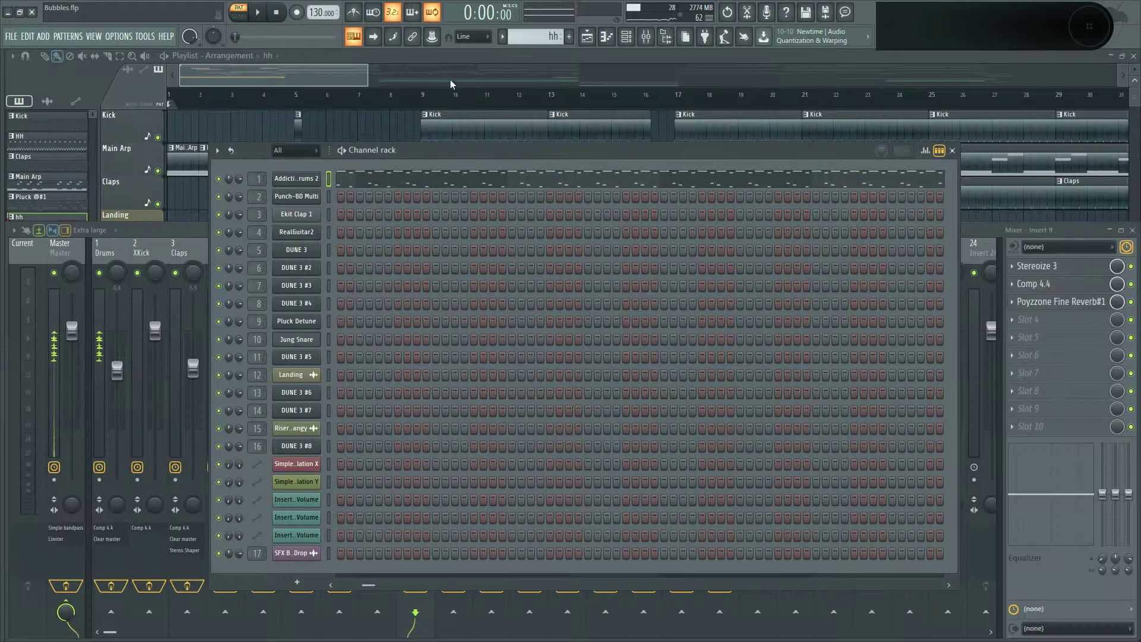
key("ctrl+s")
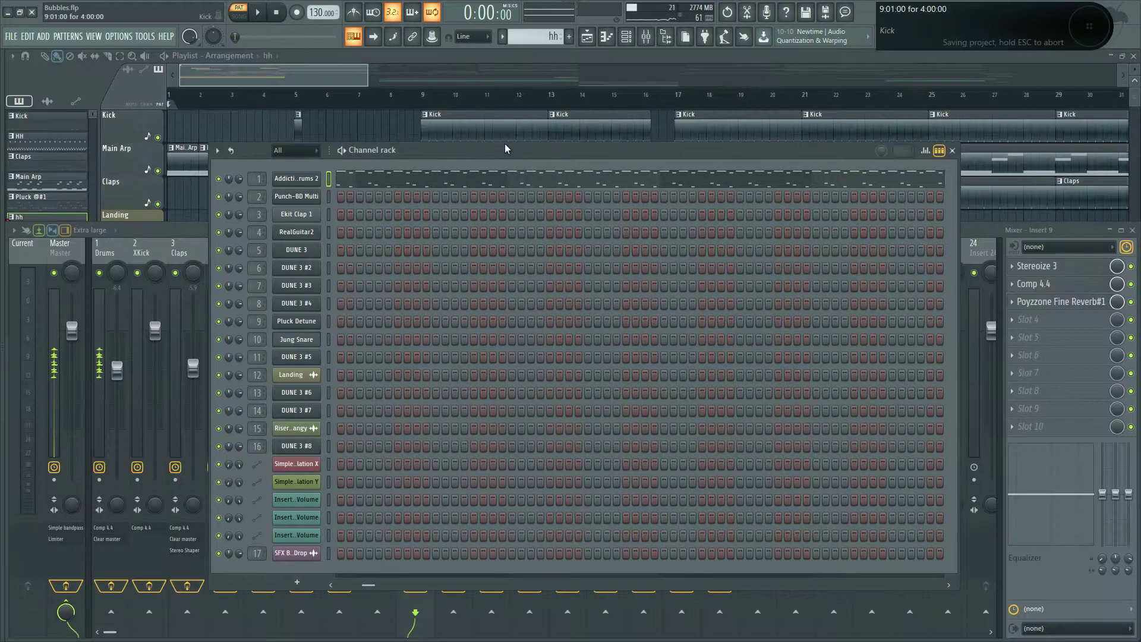
Step: Select the Bass #1 pattern and play it
key("KP_Subtract")
key("space")
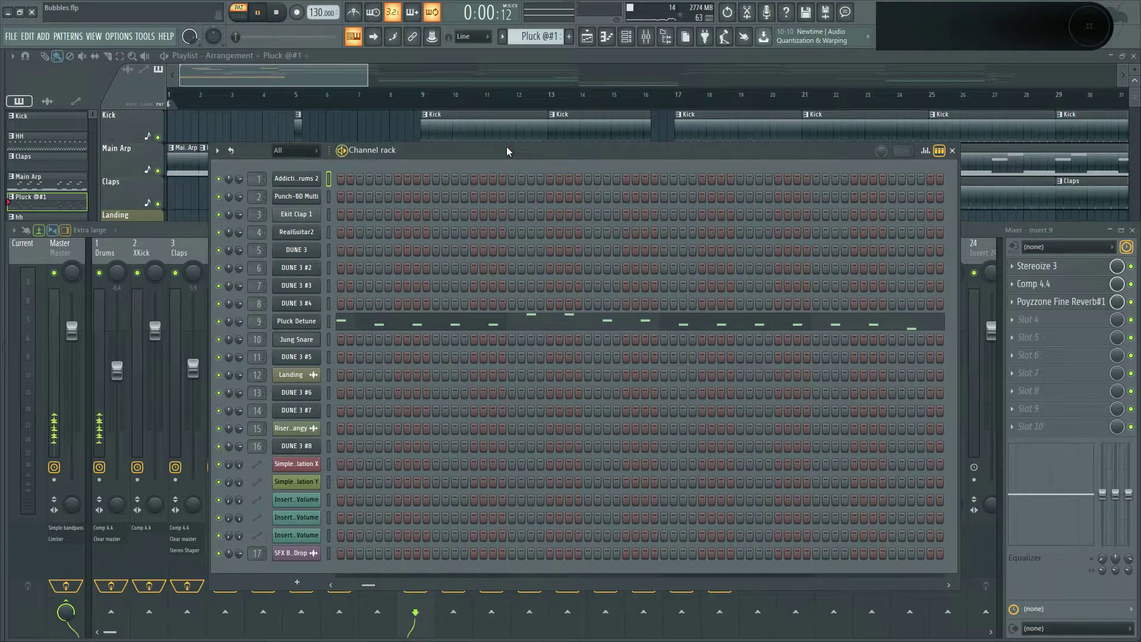
key("KP_Add")
key("KP_Add")
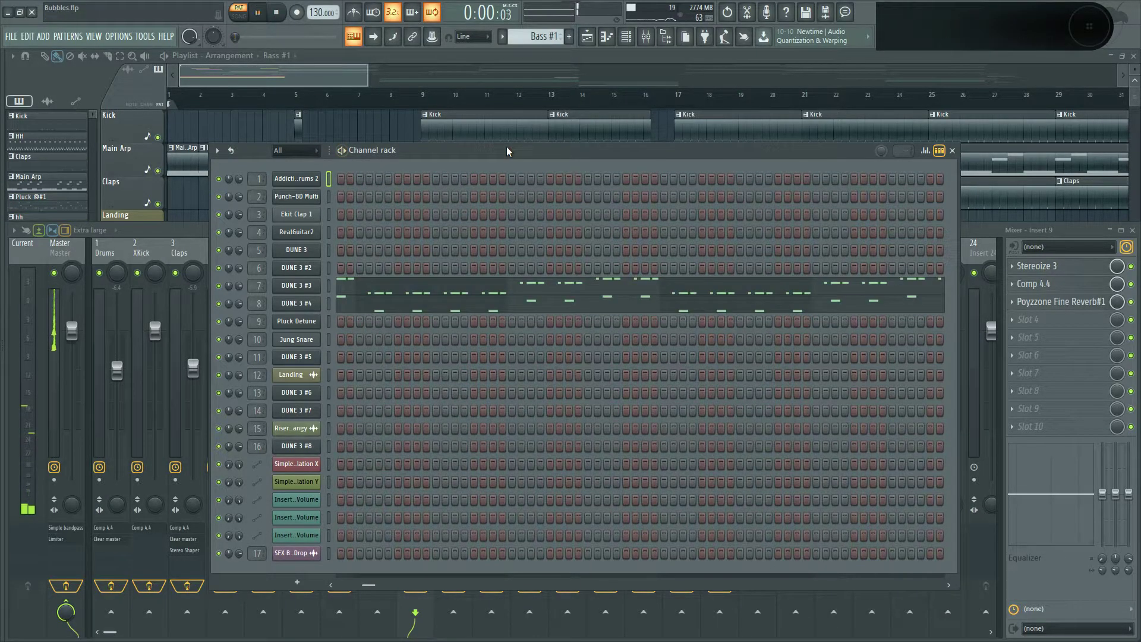
key("ctrl+s")
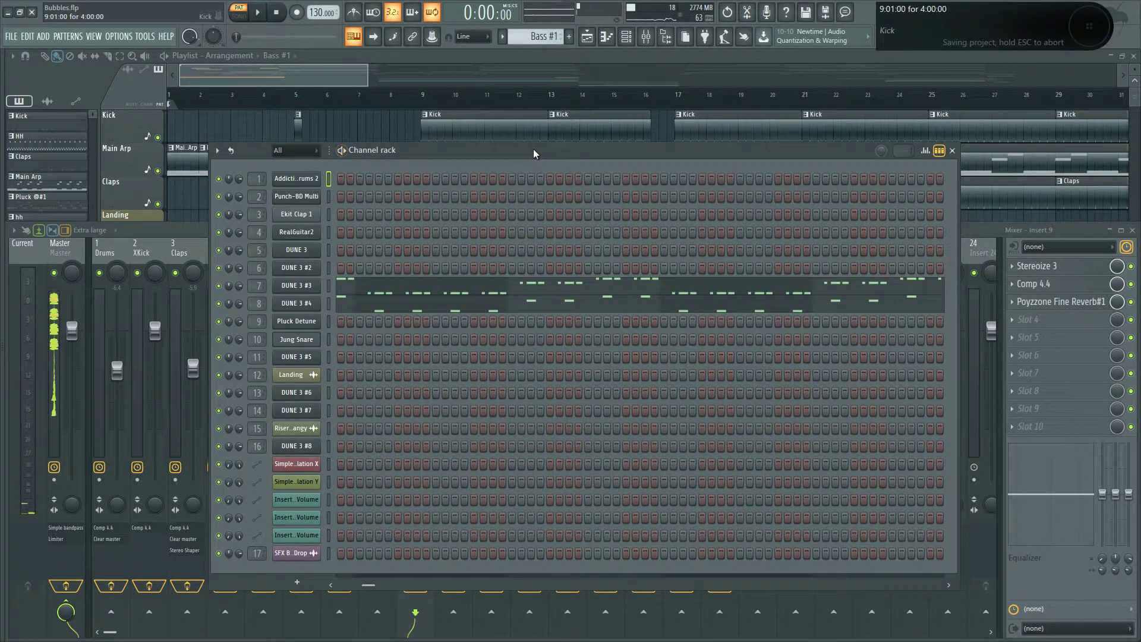
Step: Play the Bass #1 pattern, set Filter 1 cutoff on the DUNE 3 #3 synth to 14 %, and close the synth
left_click_drag(370, 585, 328, 587)
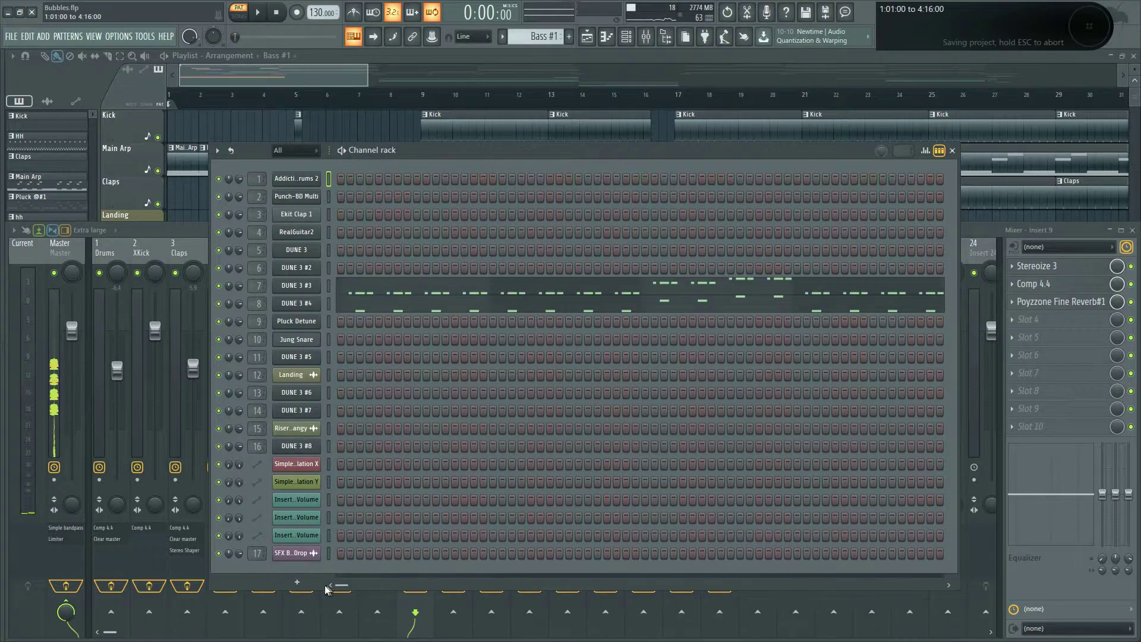
key("space")
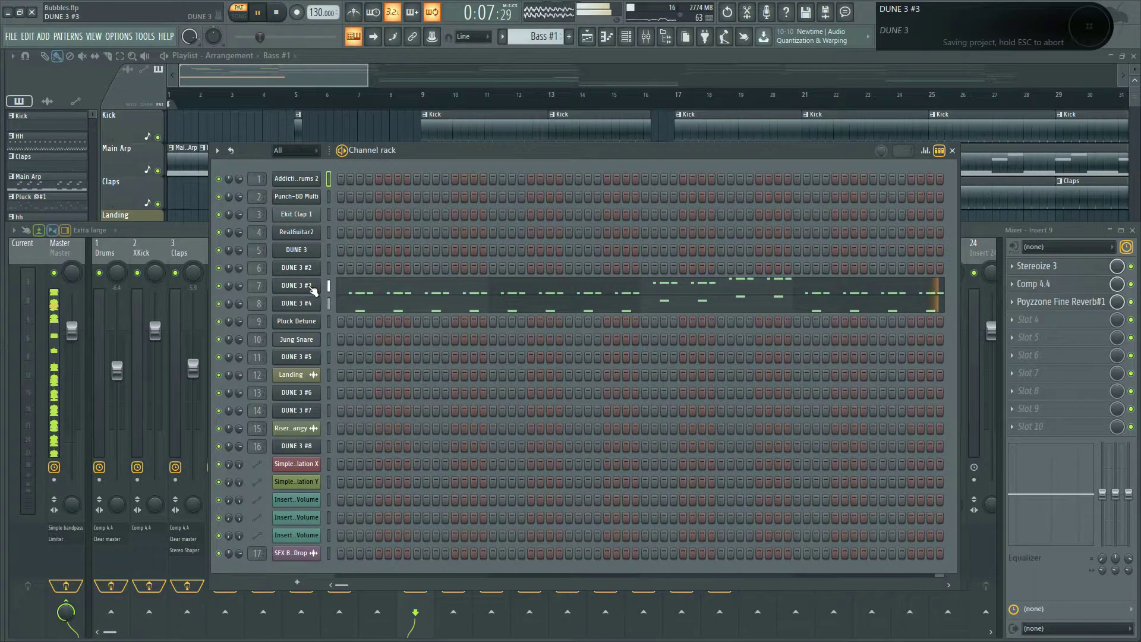
left_click(313, 291)
mouse_move(404, 350)
mouse_move(404, 350)
left_mouse_down()
mouse_move(396, 318)
mouse_move(397, 357)
left_mouse_up()
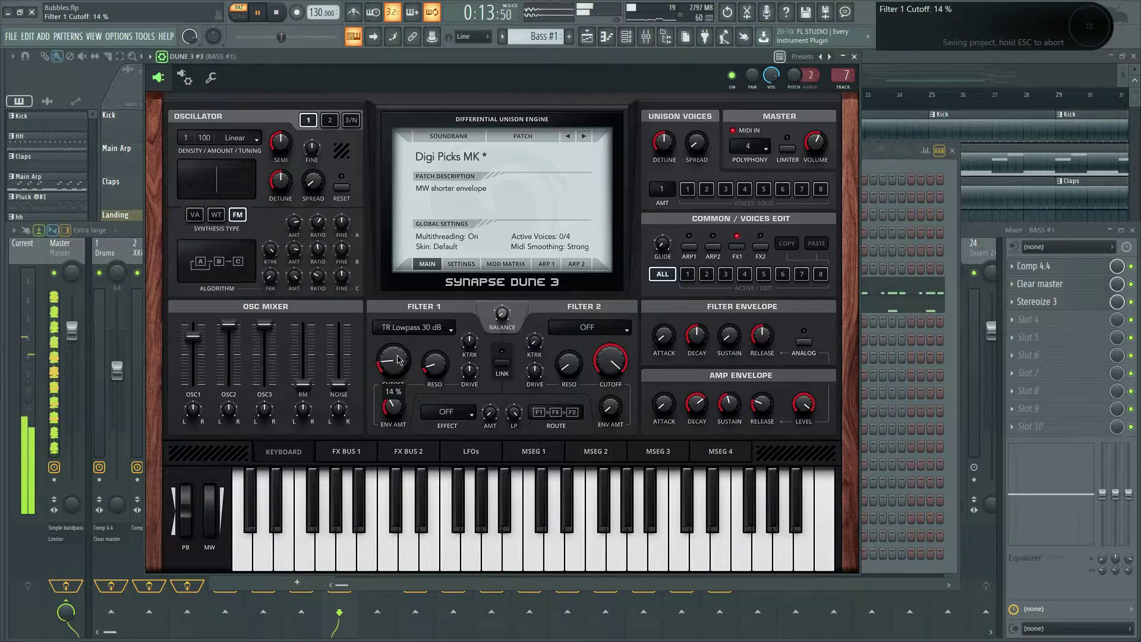
key("Escape")
Step: View the DUNE 3 #3 bass notes in the piano roll during playback, and close it
double_click(489, 296)
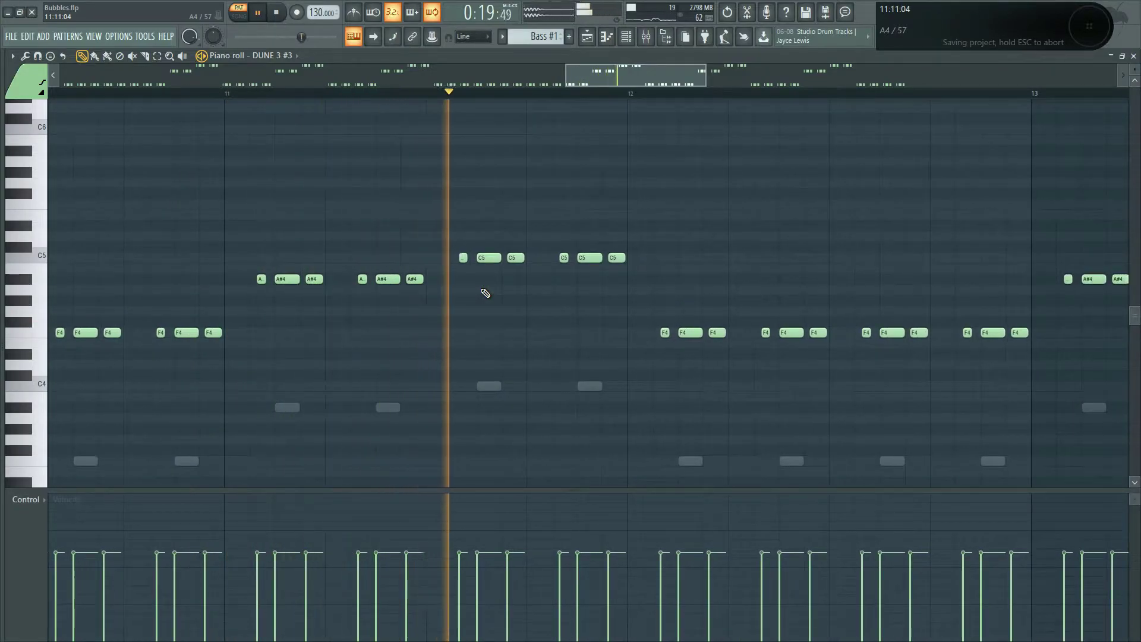
key("Escape")
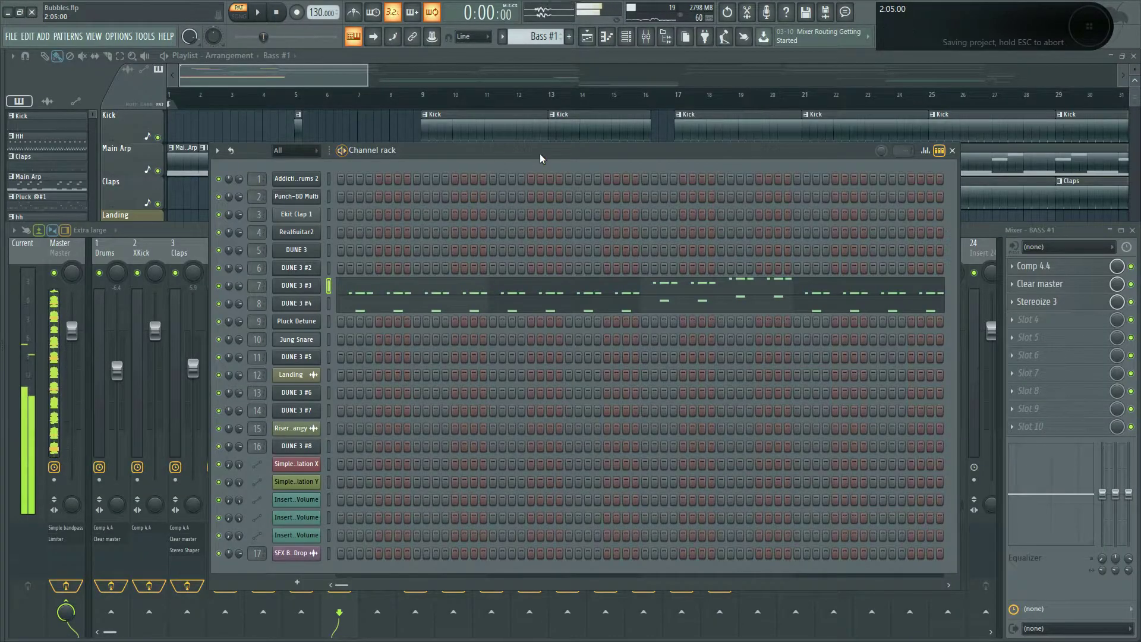
Step: Select the Drop Down pattern and play its Jung Snare notes twice in the piano roll
key("KP_Add")
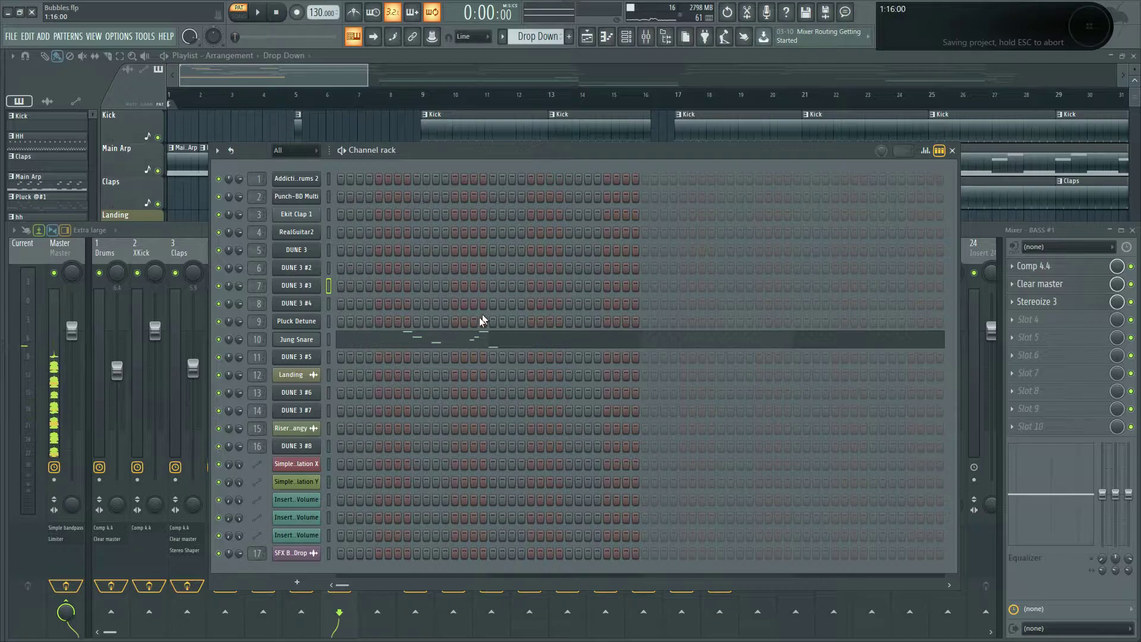
left_click(465, 341)
scroll(458, 315, "up", 1)
key("space")
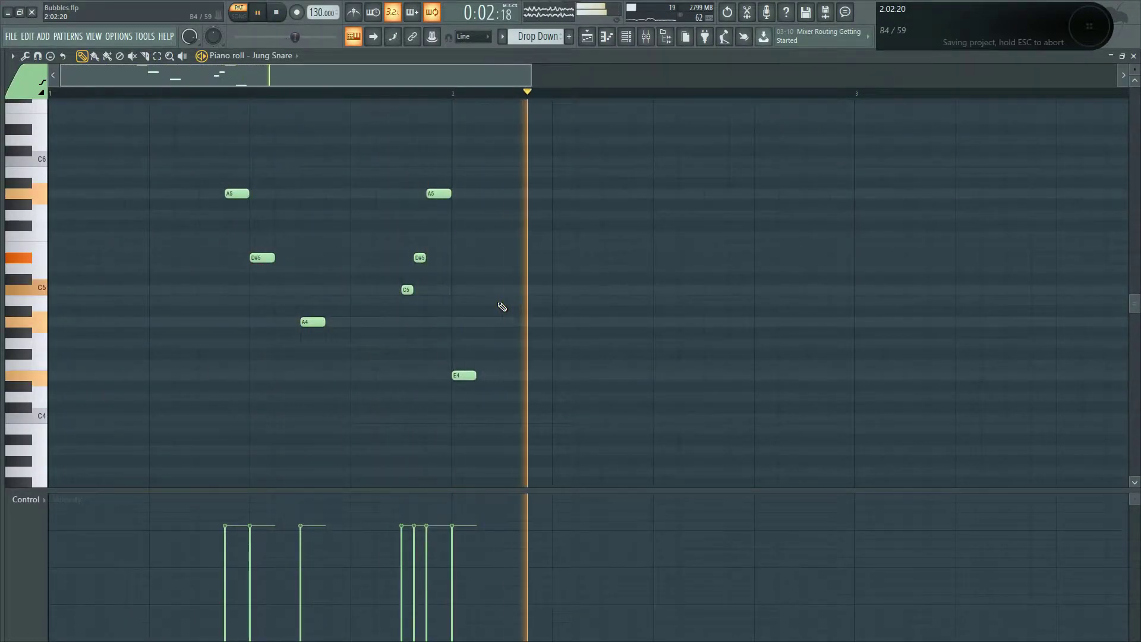
key("space")
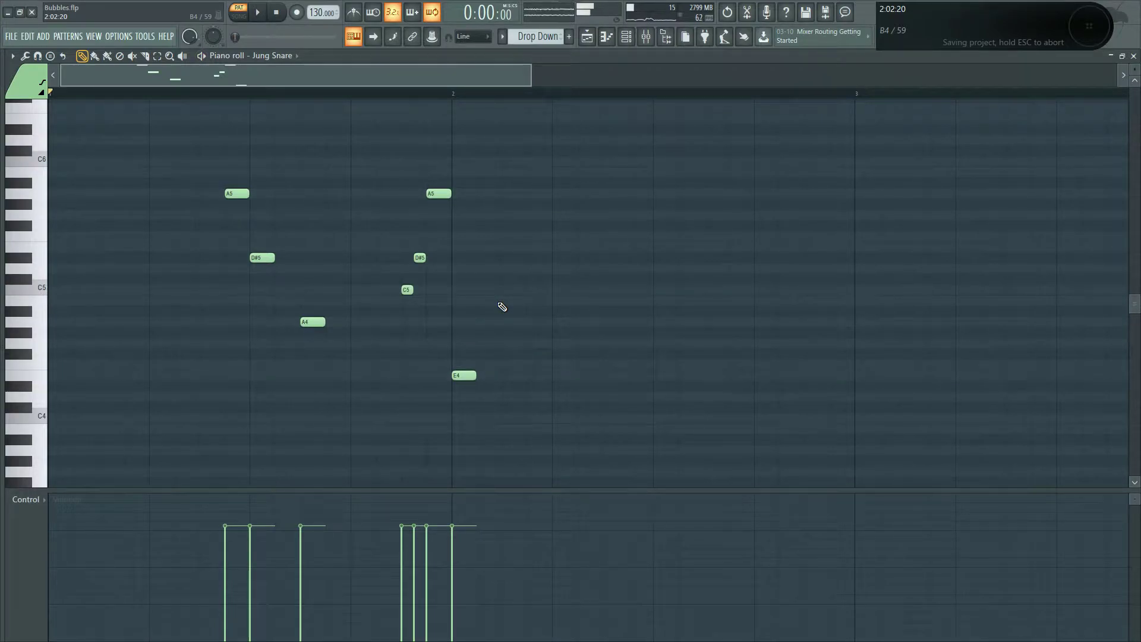
key("space")
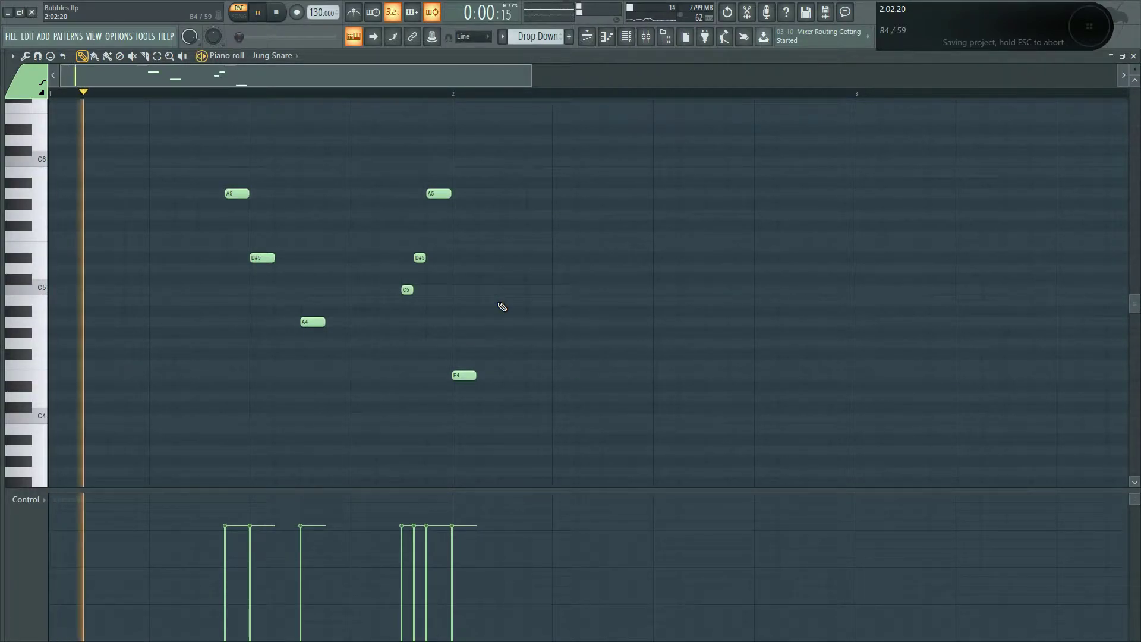
key("space")
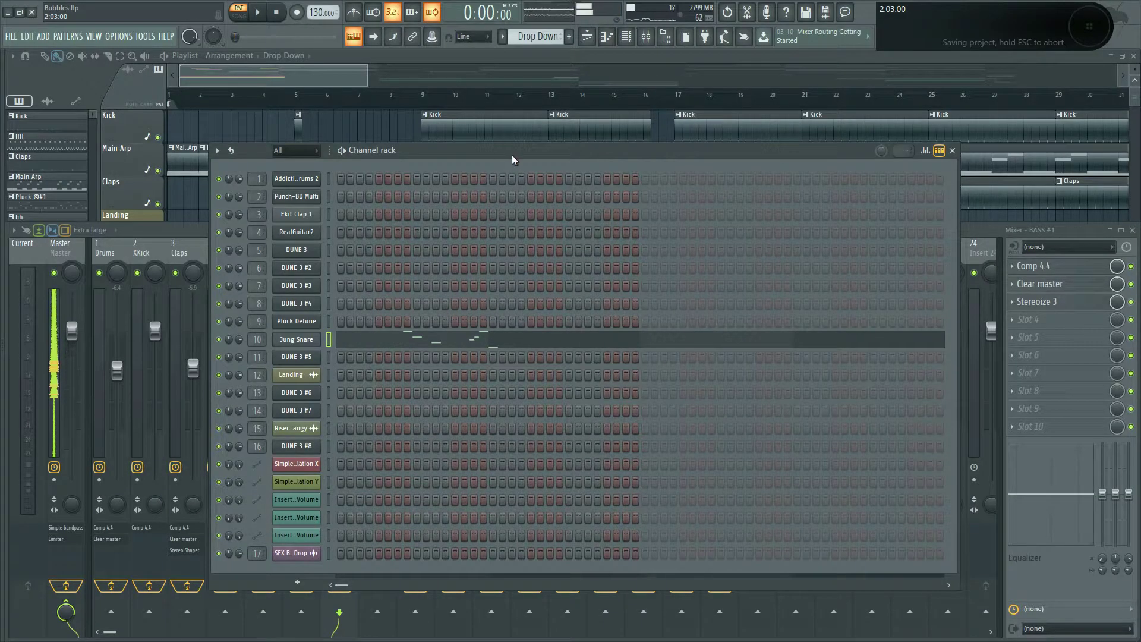
Step: Select the Pluck #1 Bridge #1 pattern and play it while viewing the DUNE 3 #5 notes in the piano roll
key("KP_Add")
key("space")
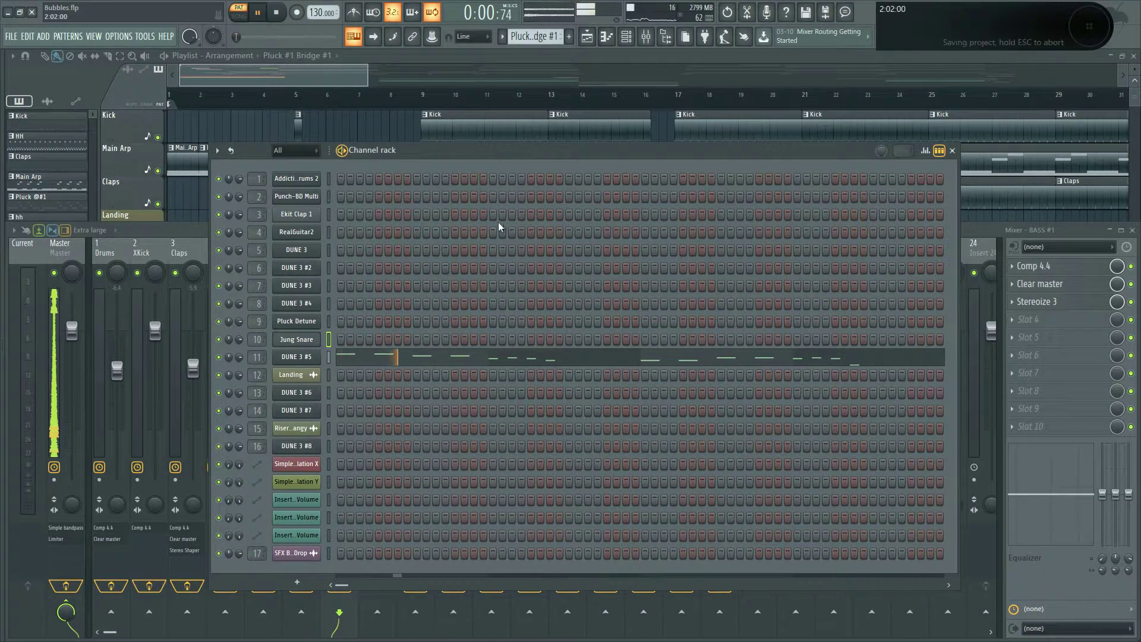
left_click(444, 359)
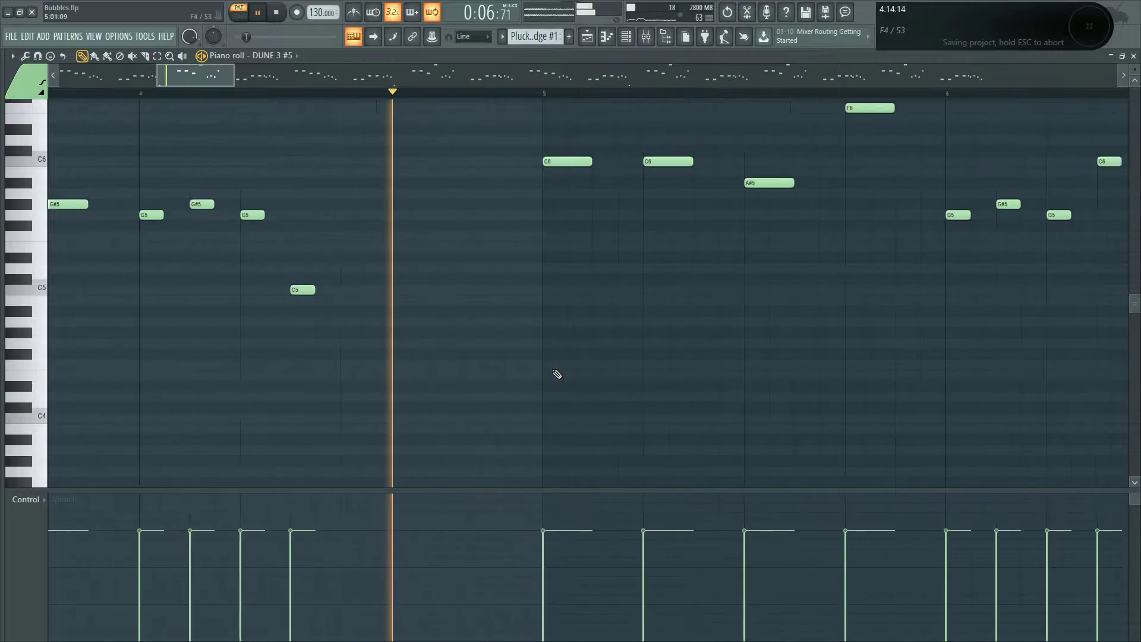
scroll(556, 374, "up", 3)
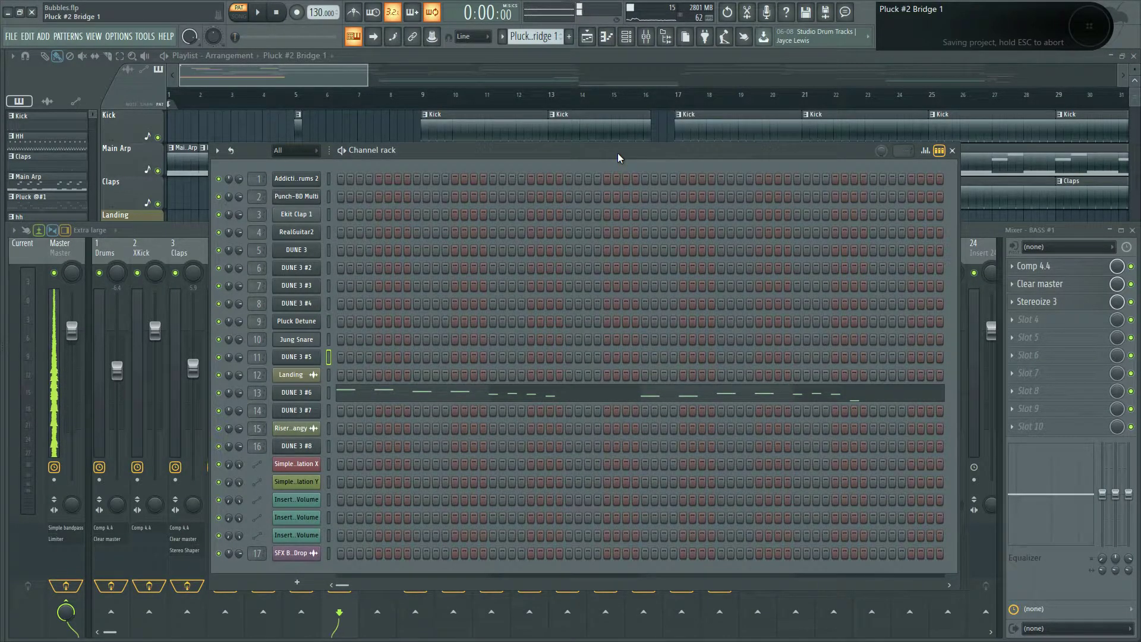
Step: Play the Pluck #2 Bridge 1 pattern, and start playing Pattern 11
key("space")
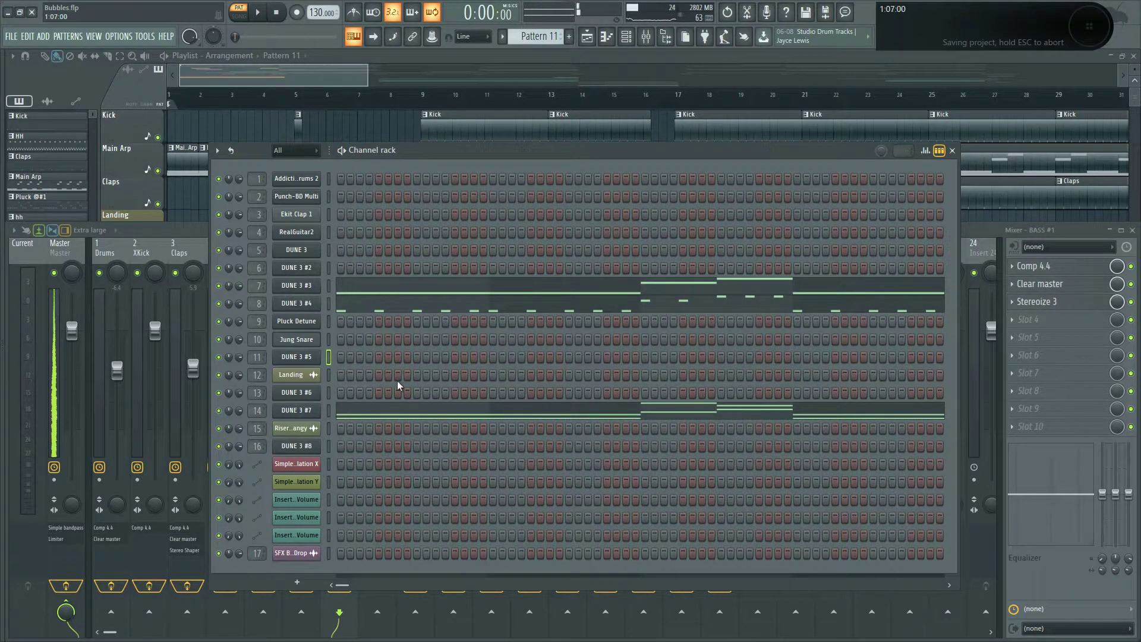
key("space")
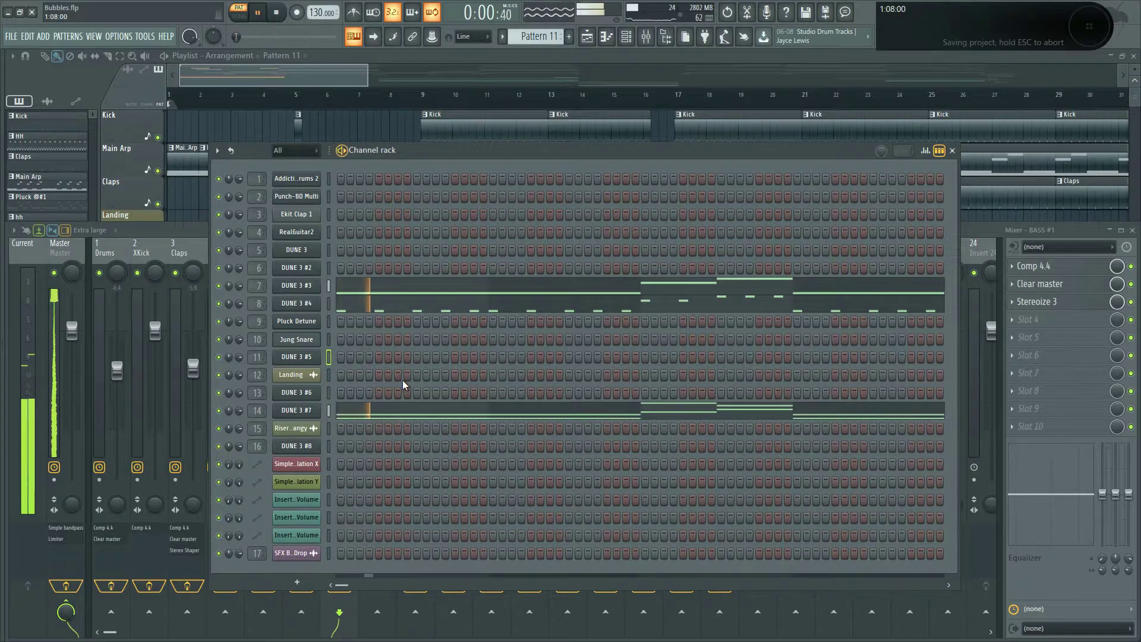
Step: Add a Fruity Multiband Compressor with the Comp 4.4 preset to the Bass #2 mixer track's first effect slot, and stop playback
left_click(195, 232)
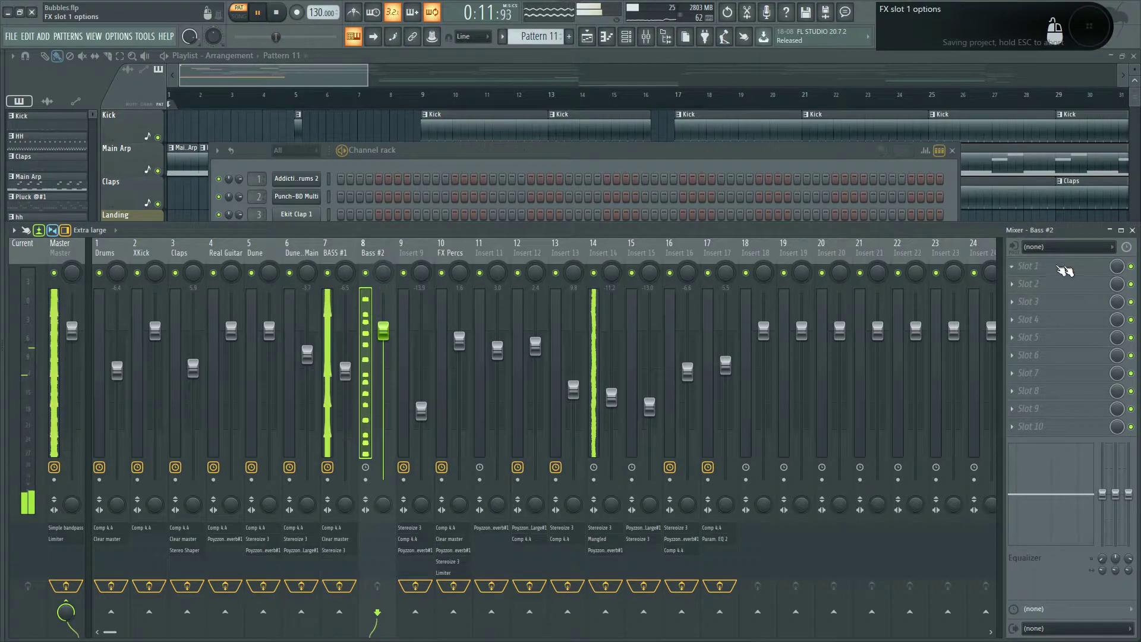
left_click(1017, 271)
mouse_move(1019, 282)
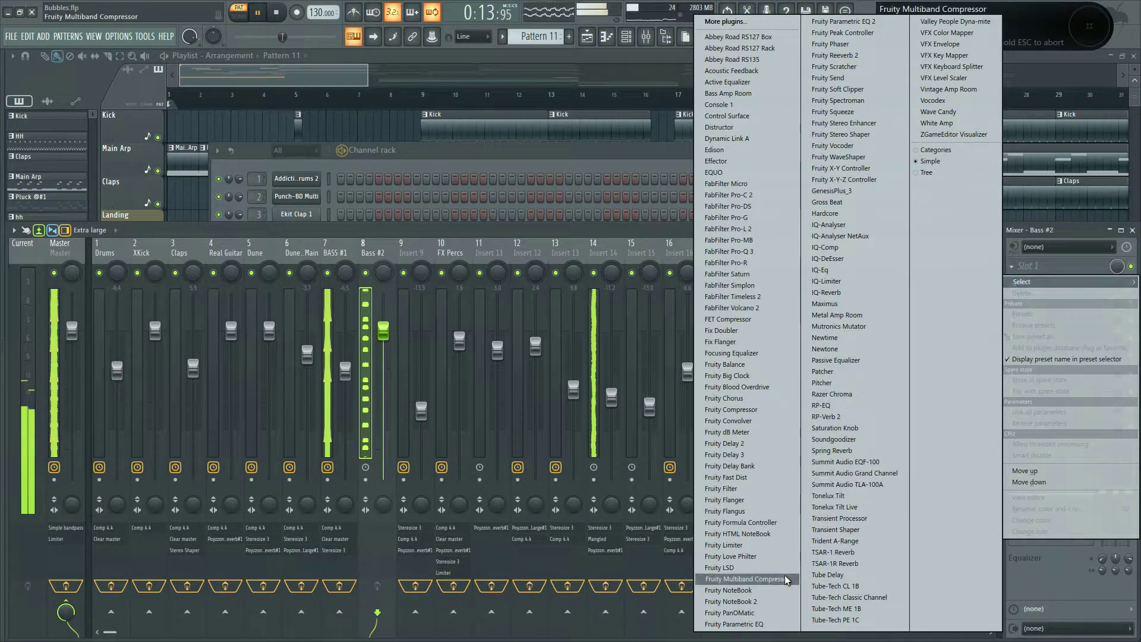
left_click(745, 579)
left_click(460, 112)
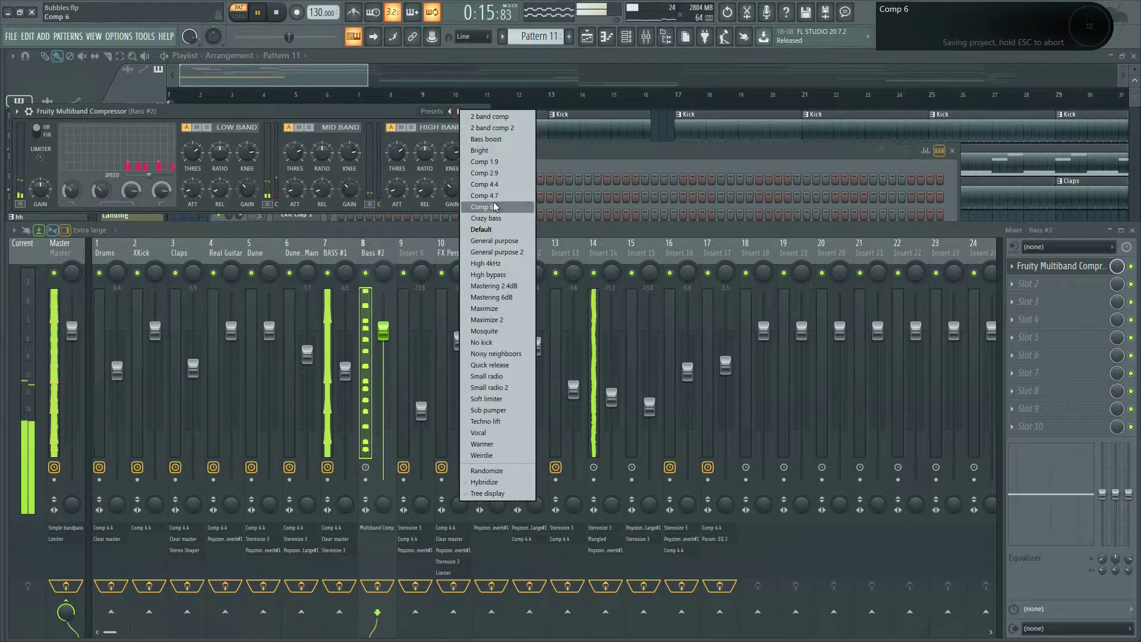
left_click(496, 185)
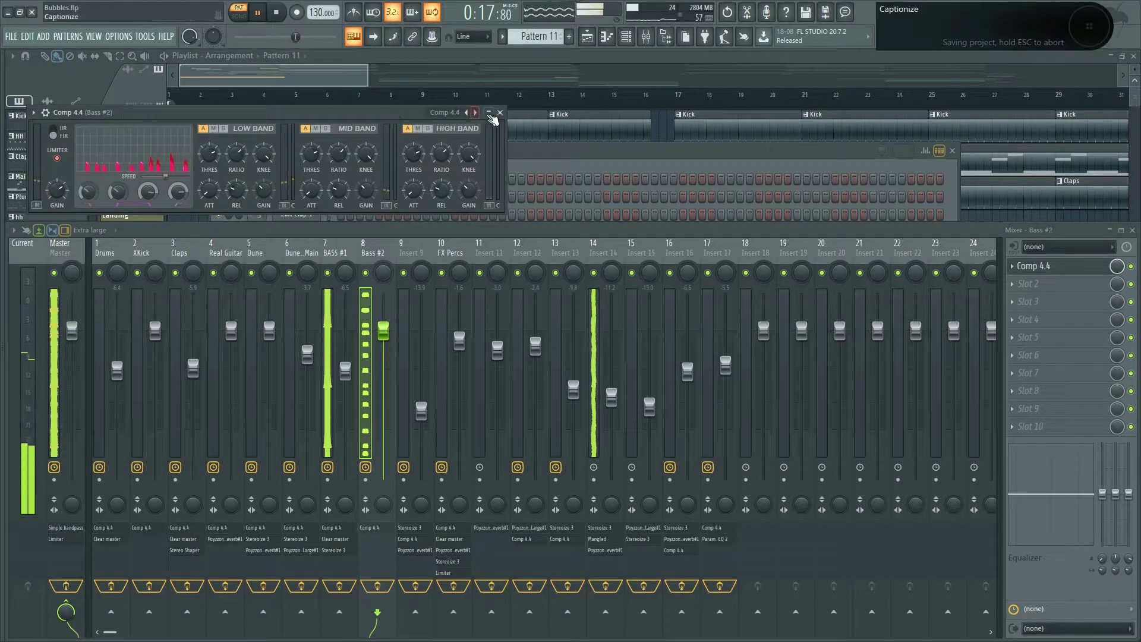
left_click(500, 112)
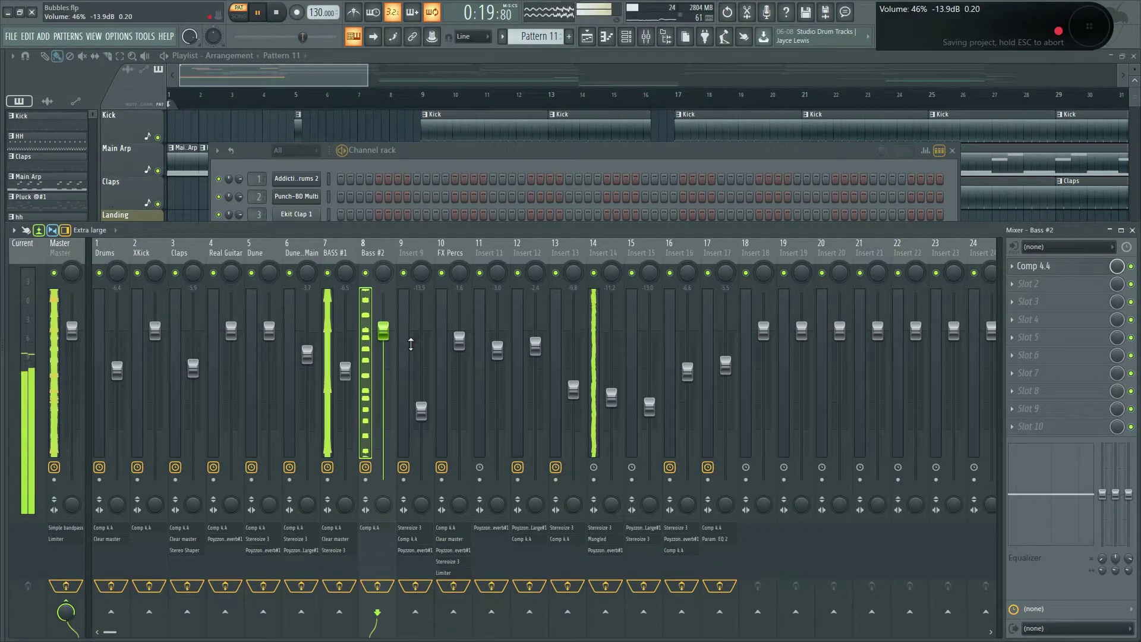
left_click(581, 153)
key("space")
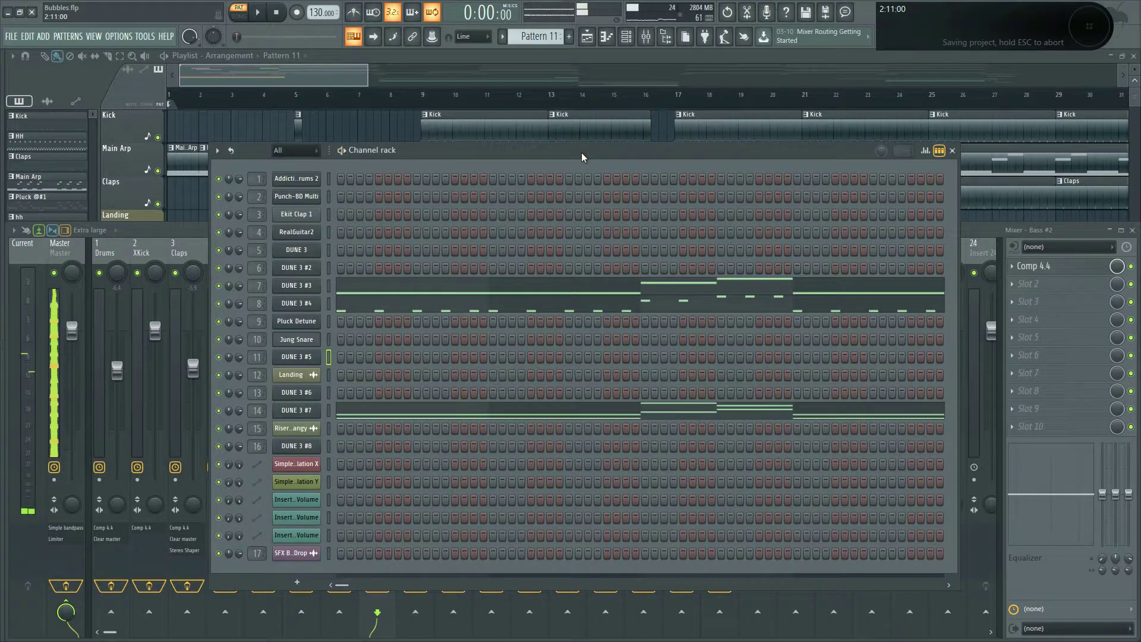
Step: Select Pattern 12 and play it while viewing the DUNE 3 #8 notes in the piano roll
key("KP_Add")
key("space")
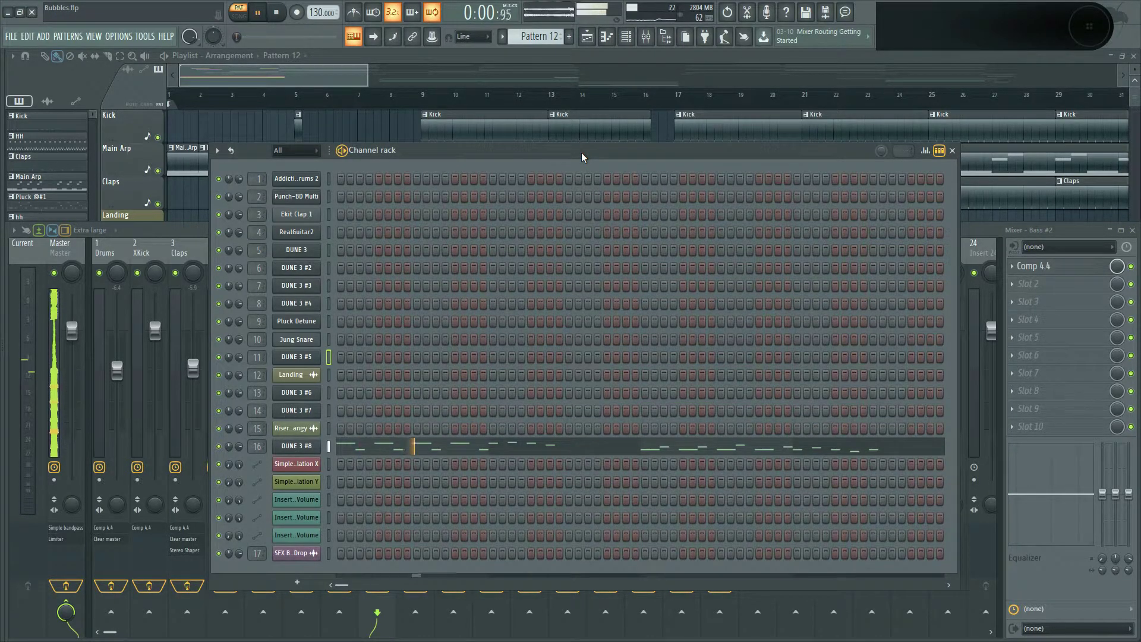
key("ctrl+s")
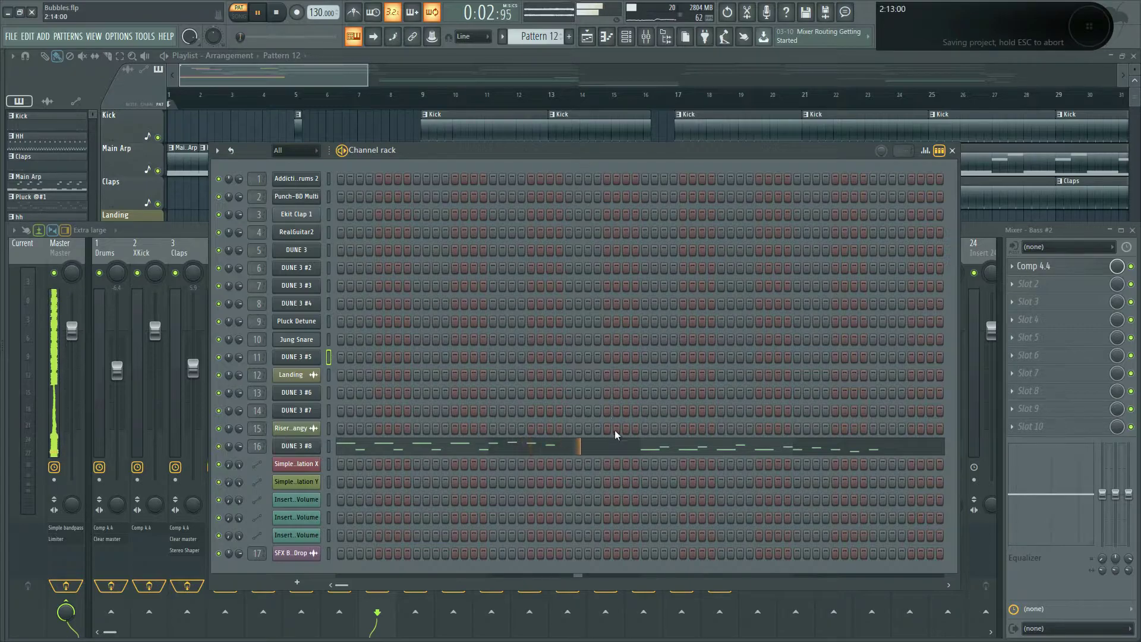
left_click(628, 450)
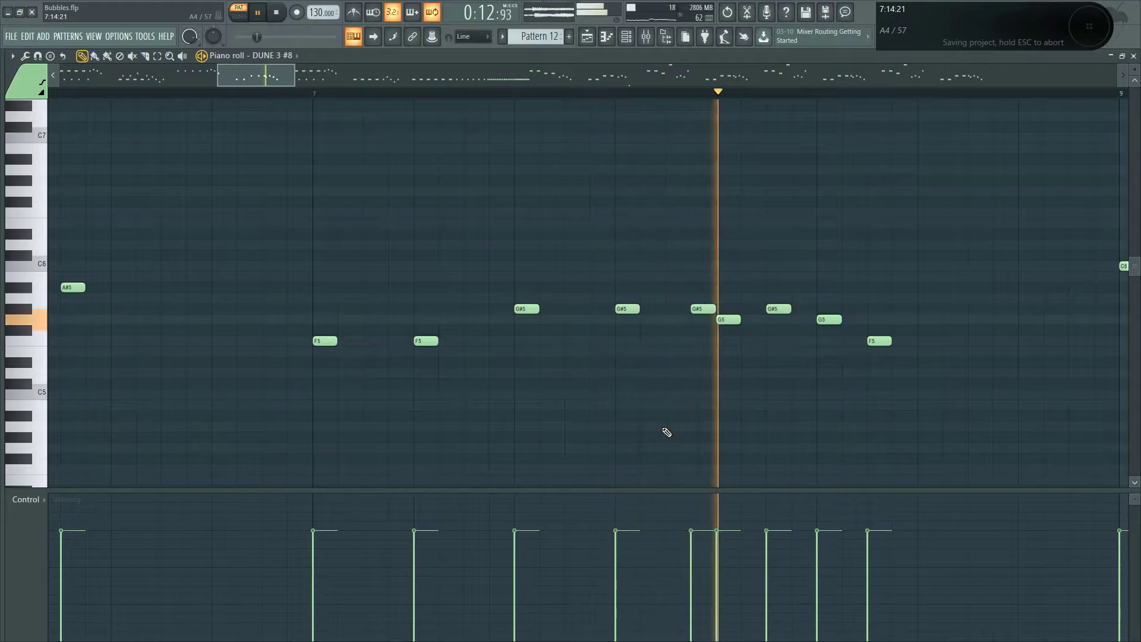
key("space")
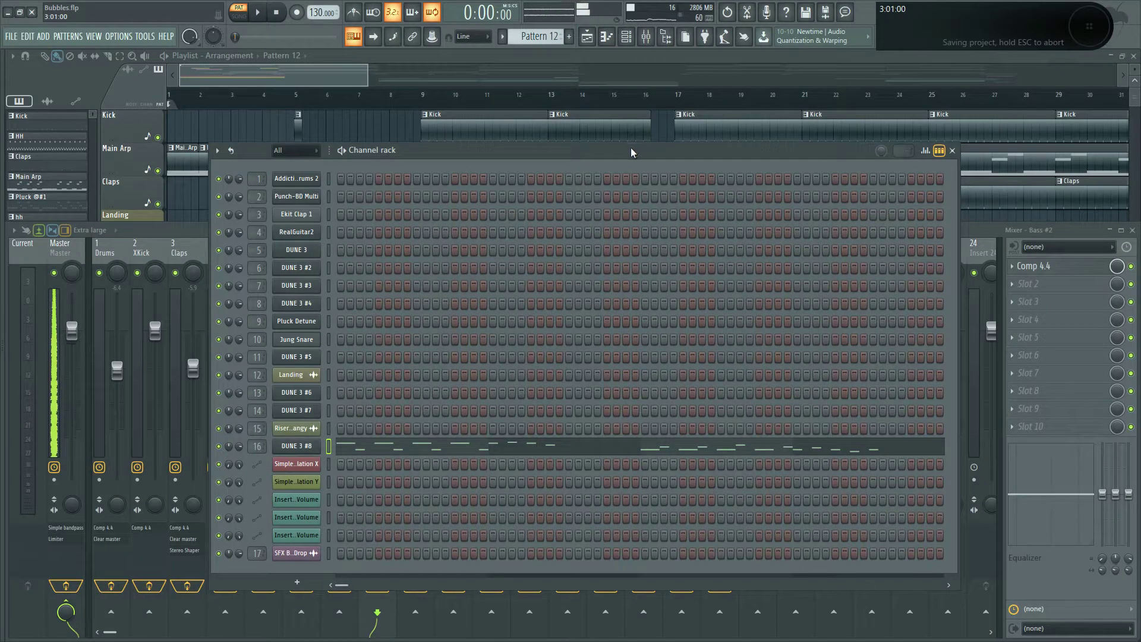
Step: Select Pattern 13, play its kick and clap parts, and stop
key("KP_Add")
key("space")
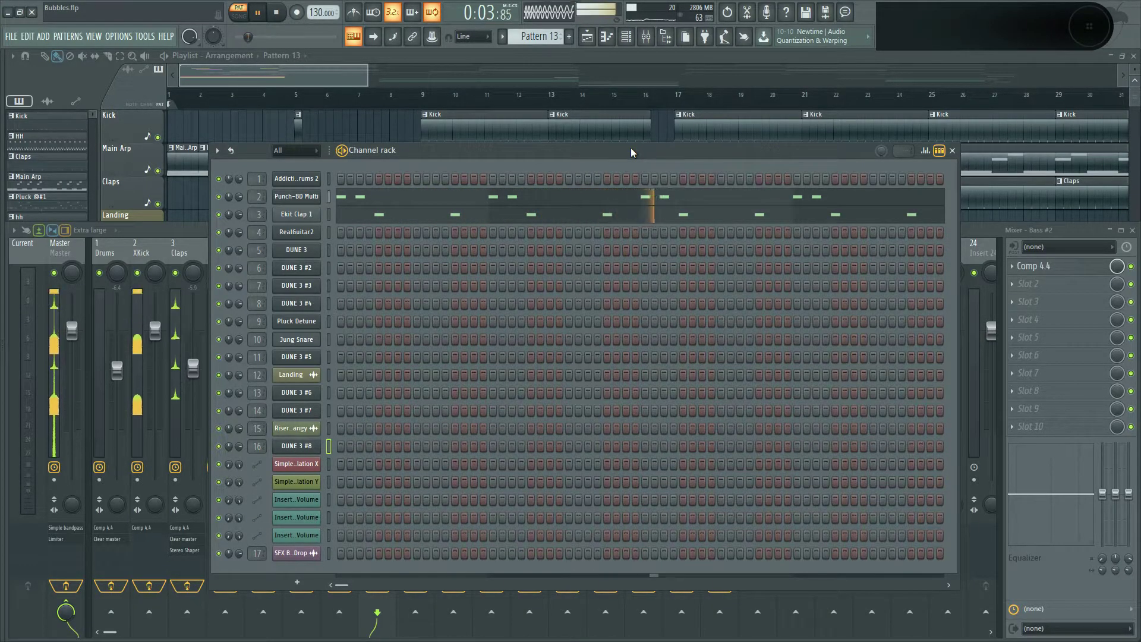
key("space")
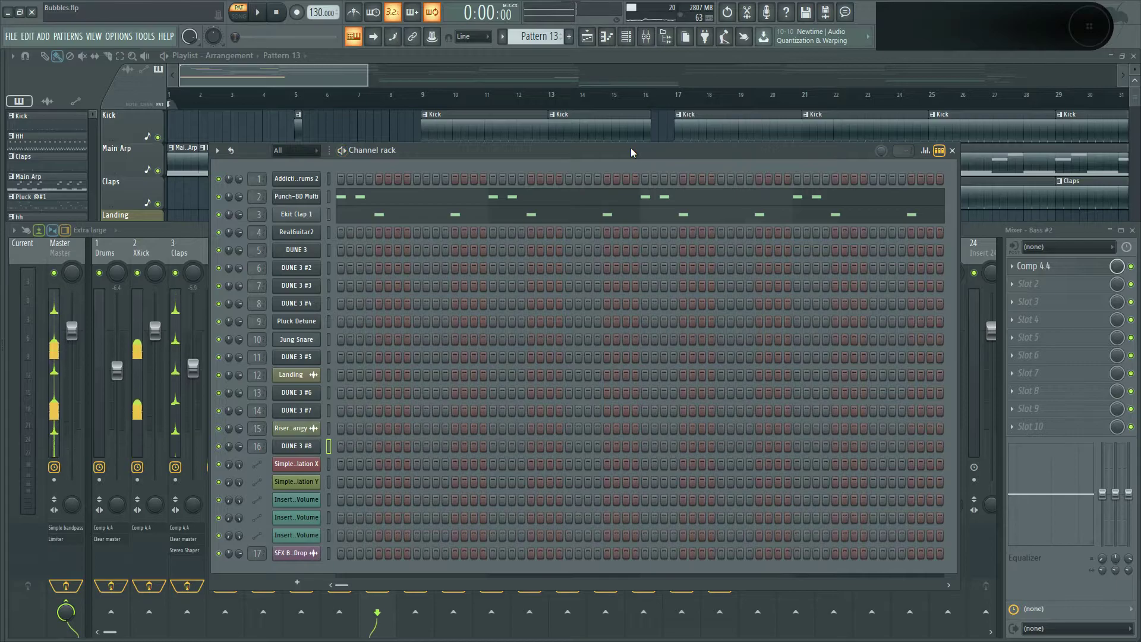
Step: Select the Claps pattern, switch playback to song mode and play the whole arrangement from the playlist
key("F4")
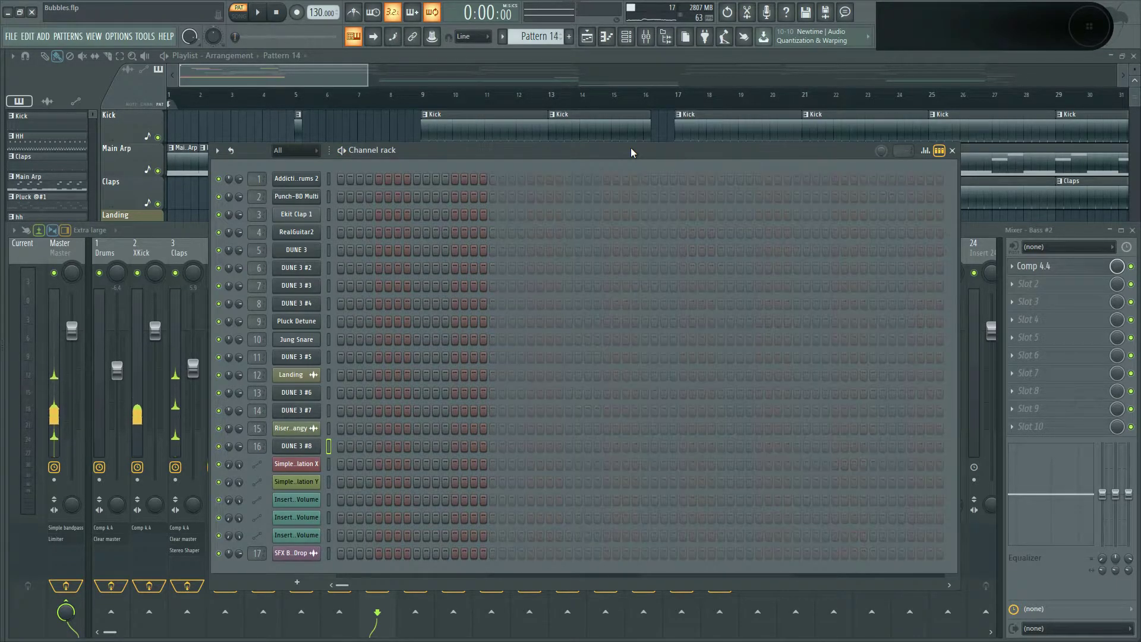
key("ctrl+z")
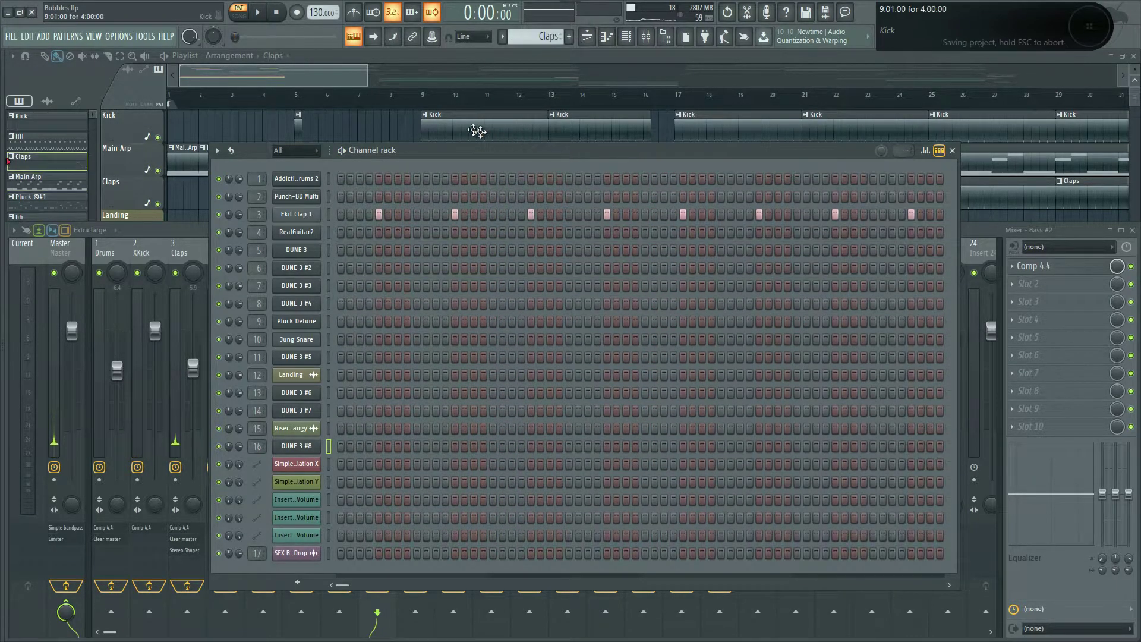
key("F6")
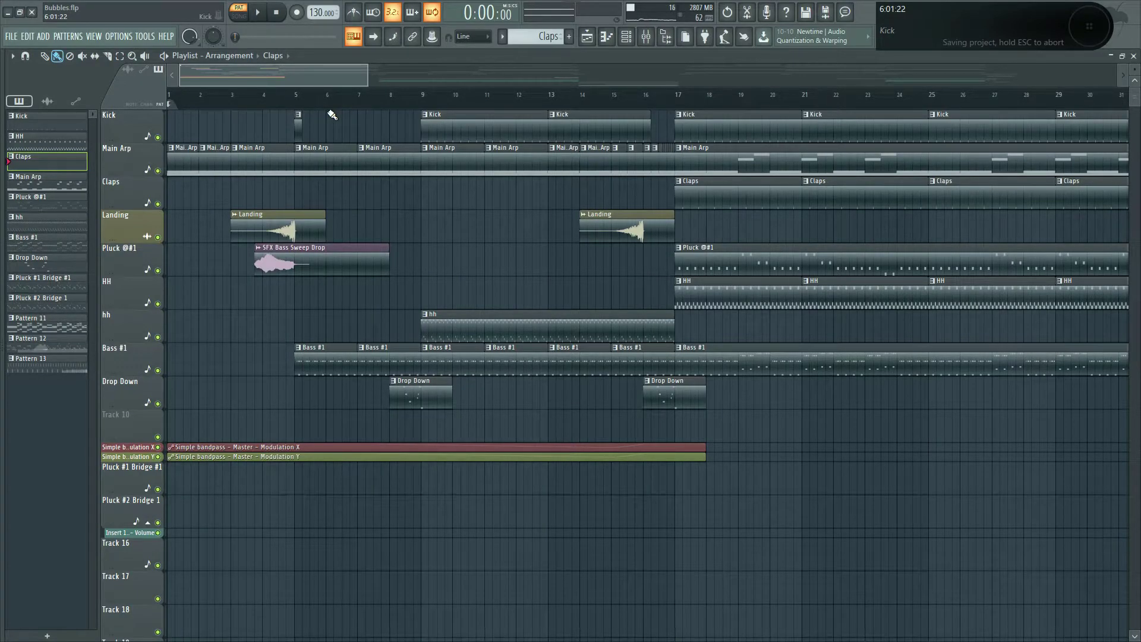
scroll(392, 206, "down", 3)
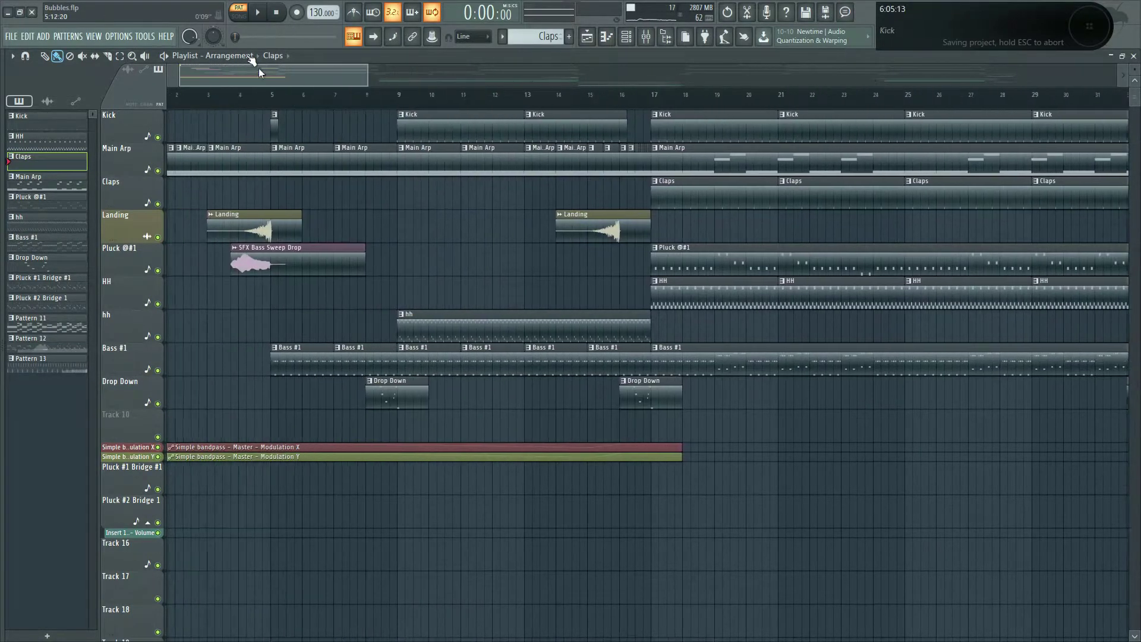
left_click(239, 17)
key("space")
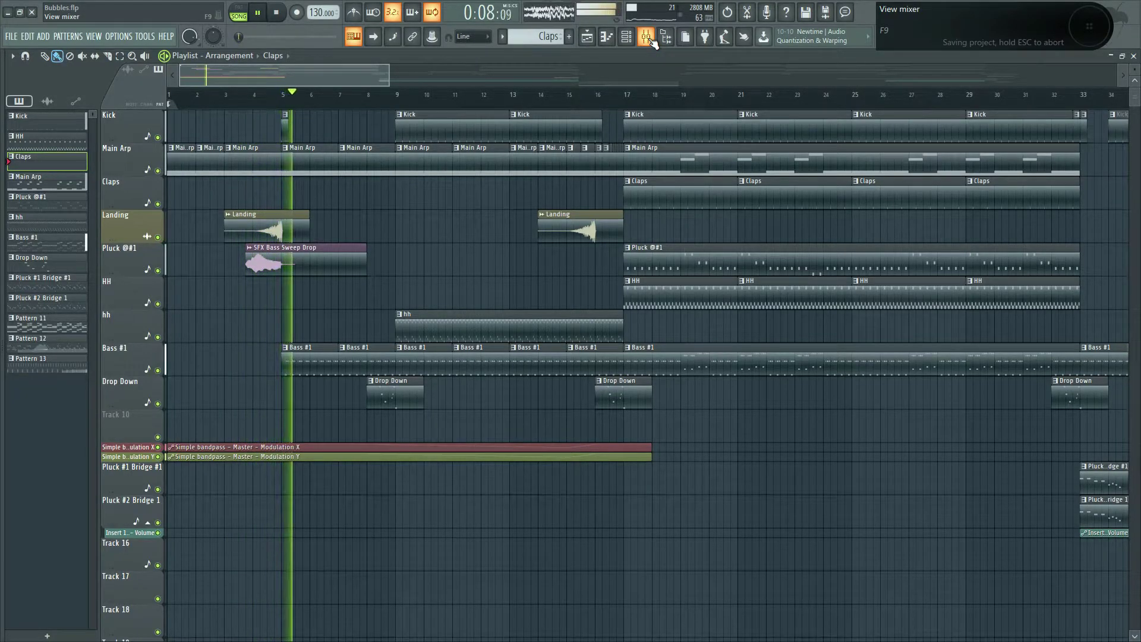
Step: Open the Simple bandpass effect on the Master track in the mixer
left_click(652, 43)
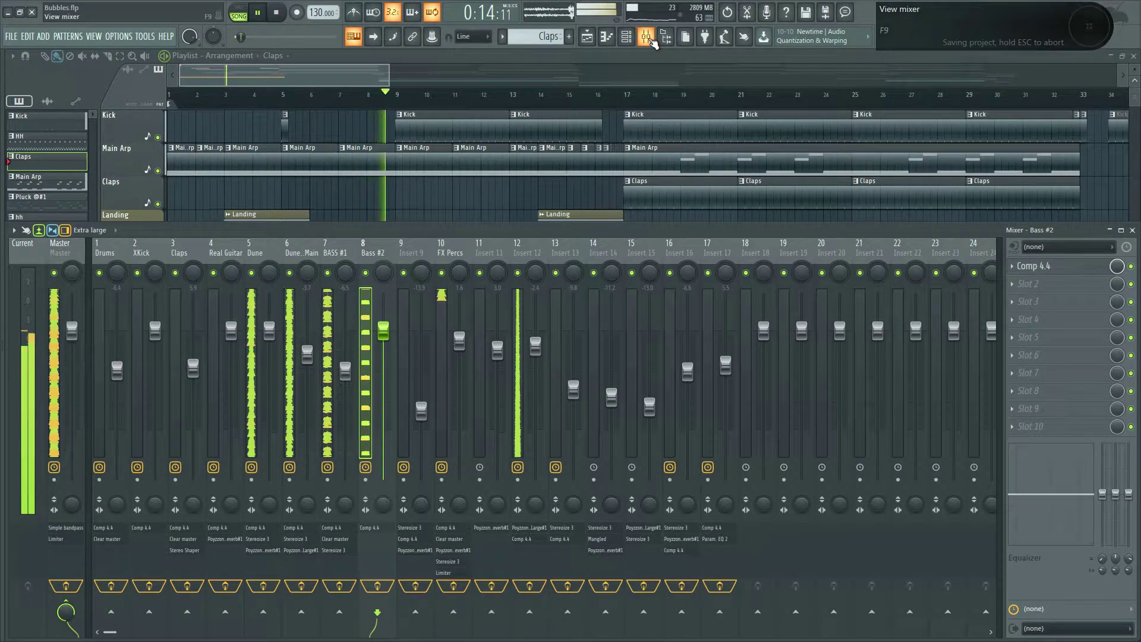
left_click(59, 249)
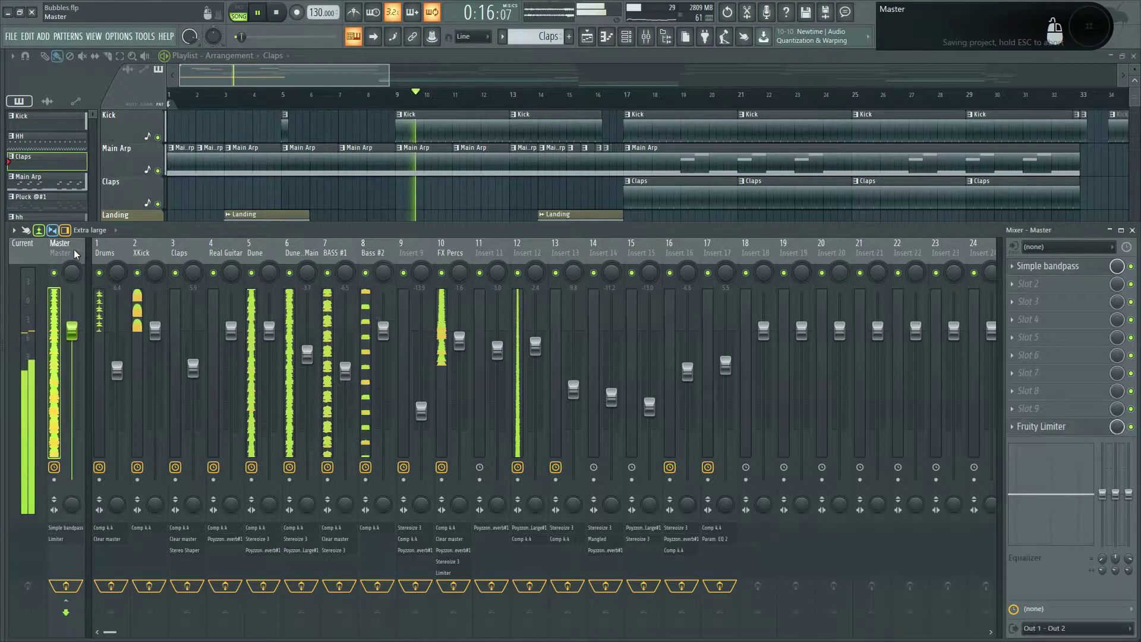
left_click(1069, 266)
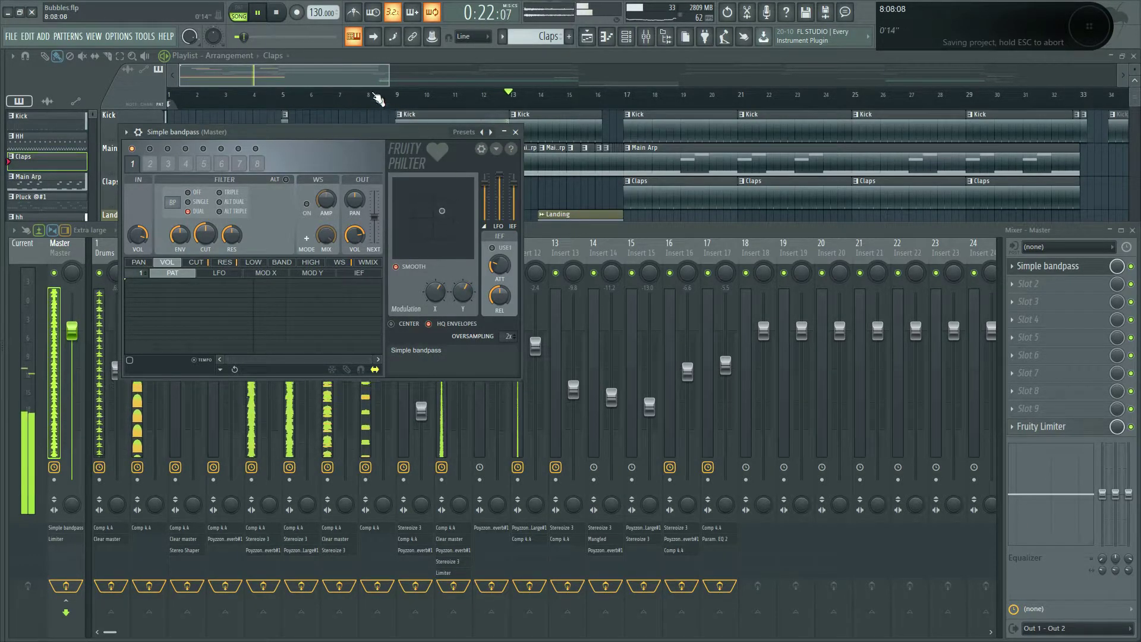
Step: Close the effect and mixer windows and follow the playing arrangement through the playlist's main arp section toward bar 33
left_click(364, 81)
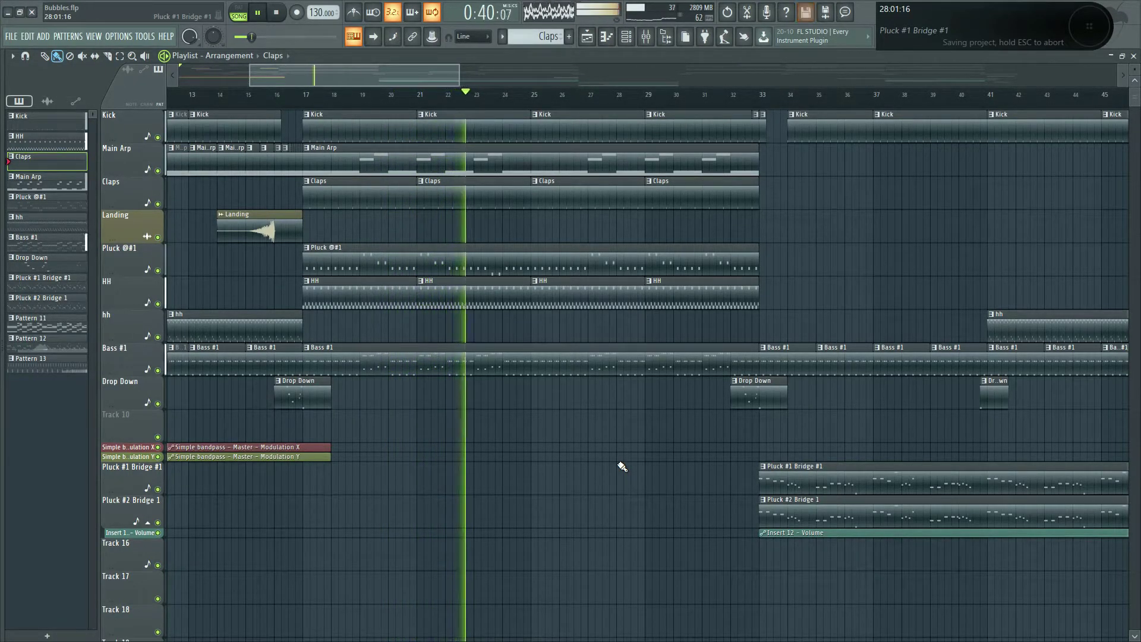
scroll(601, 469, "down", 7)
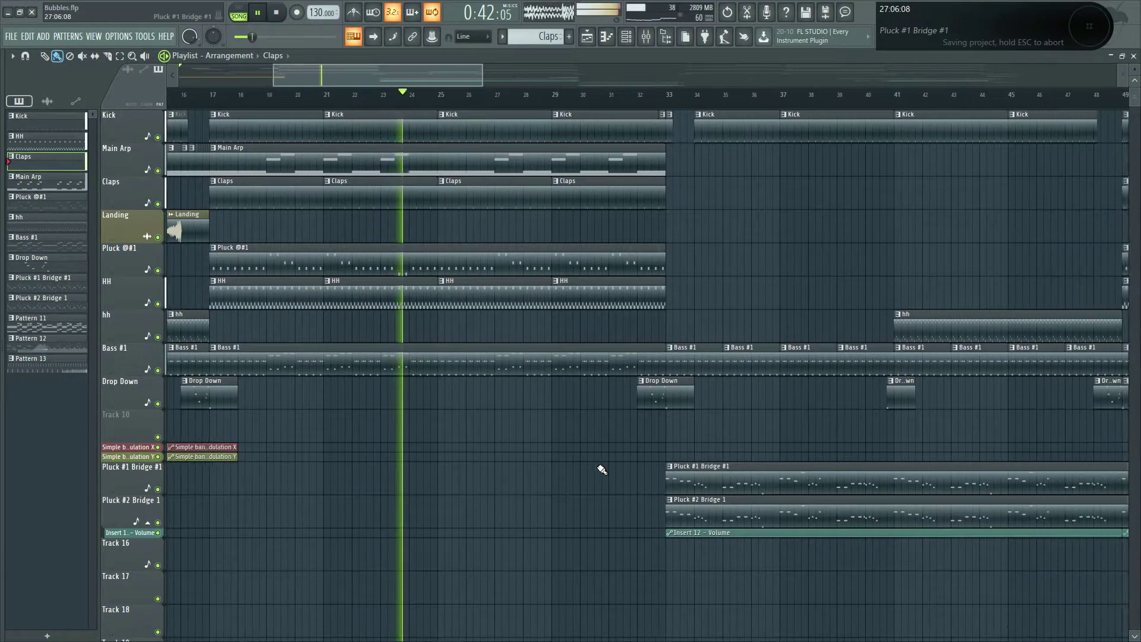
scroll(532, 462, "down", 3)
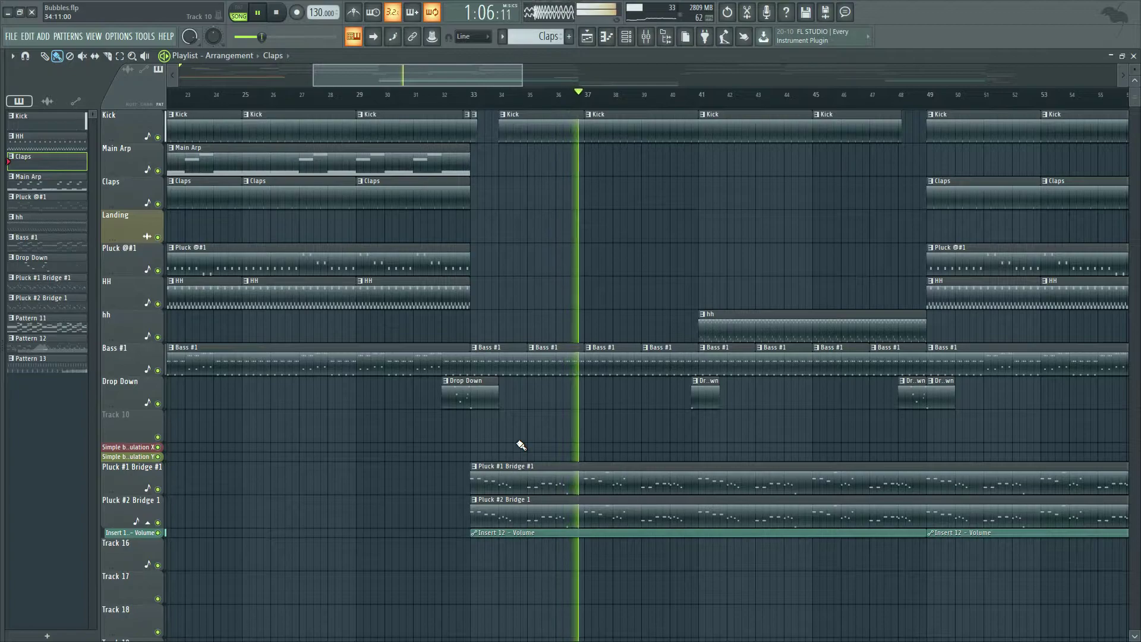
Step: Raise the volume of mixer track Insert 11 to 93% (-1.5 dB) while the song plays, and return to the playlist
key("F9")
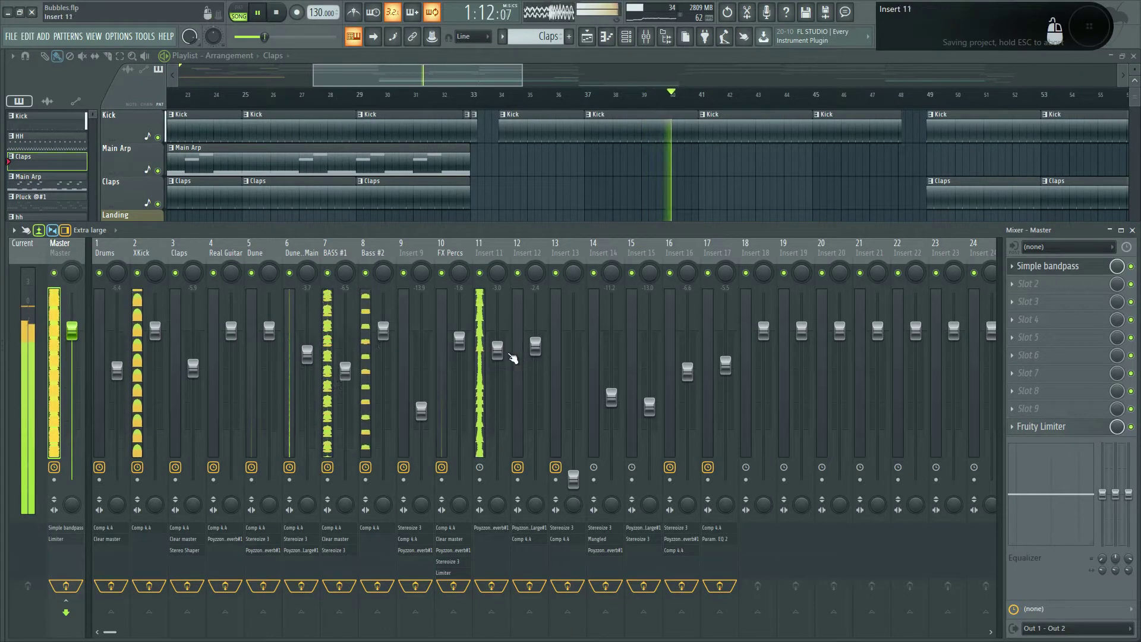
left_click_drag(497, 351, 498, 342)
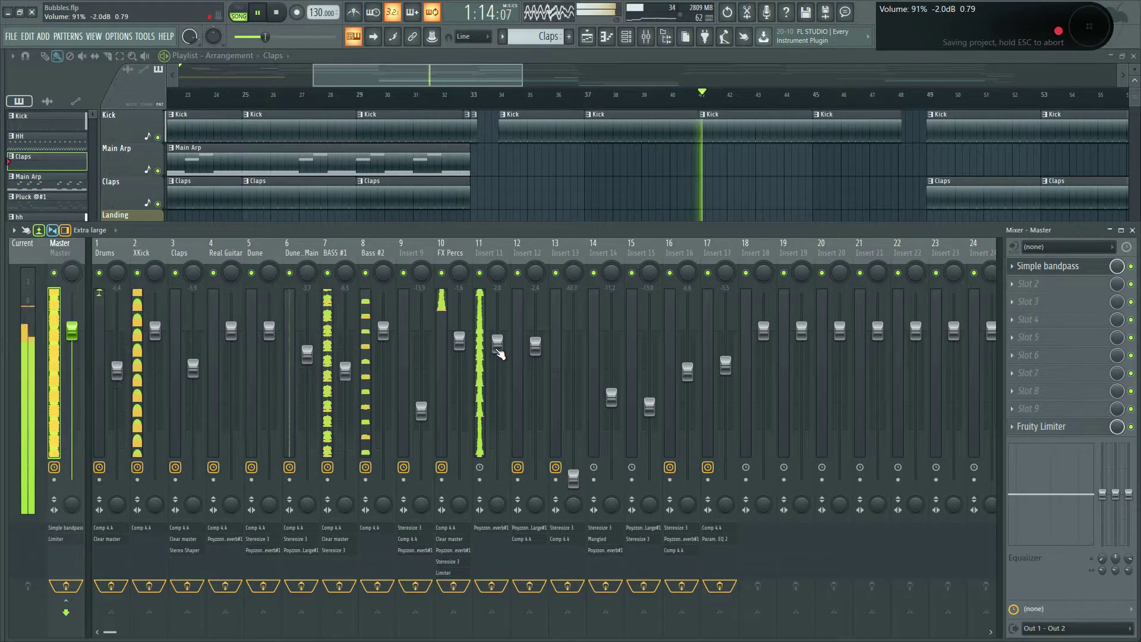
scroll(498, 354, "up", 2)
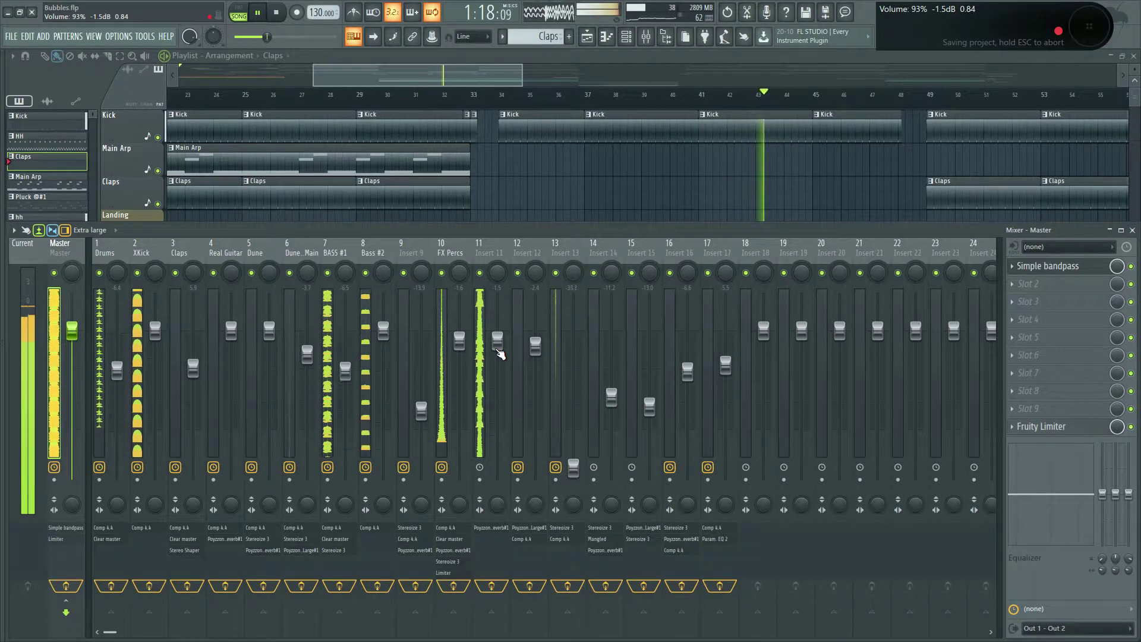
left_click(646, 36)
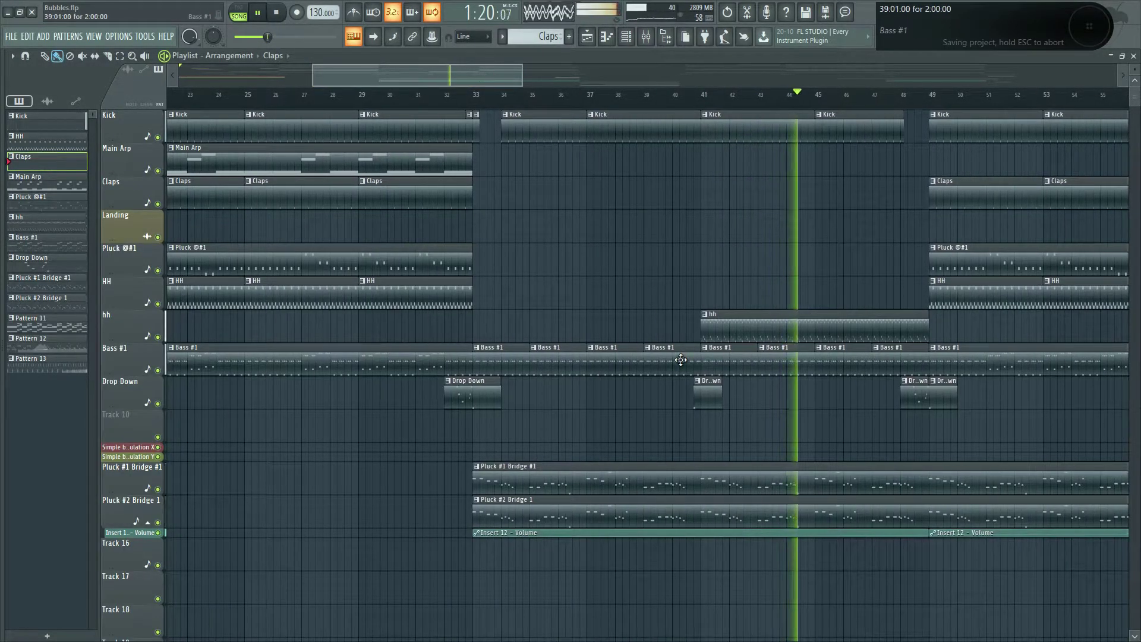
Step: Follow the playing arrangement through the bridge clips to the Pattern 11, 12 and 13 section starting at bar 65
scroll(681, 360, "right", 5)
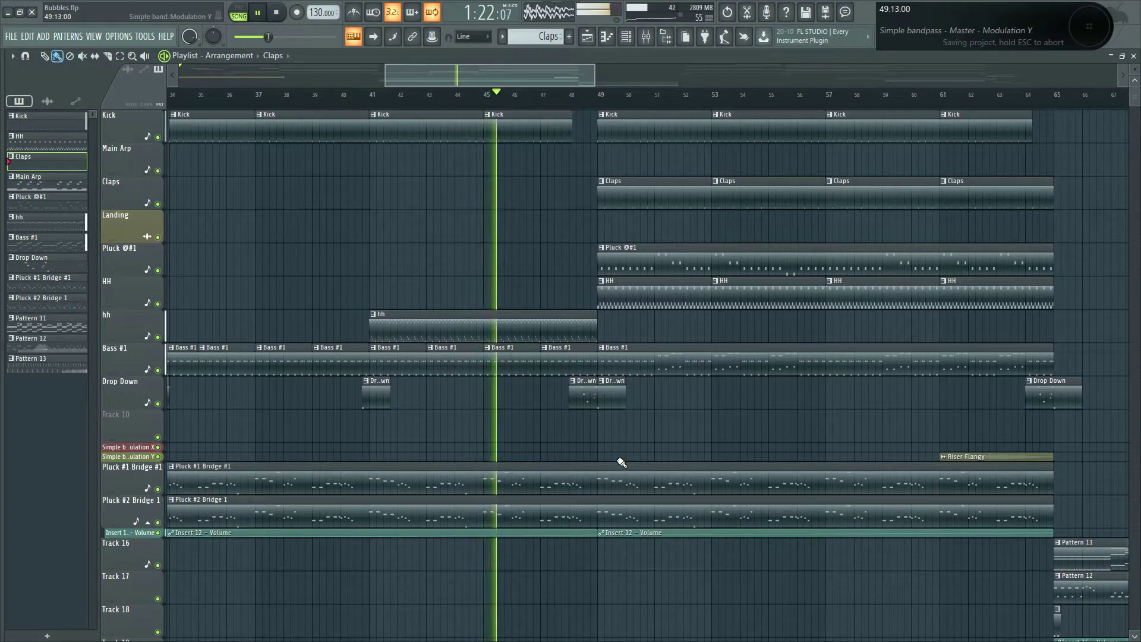
scroll(621, 455, "right", 1)
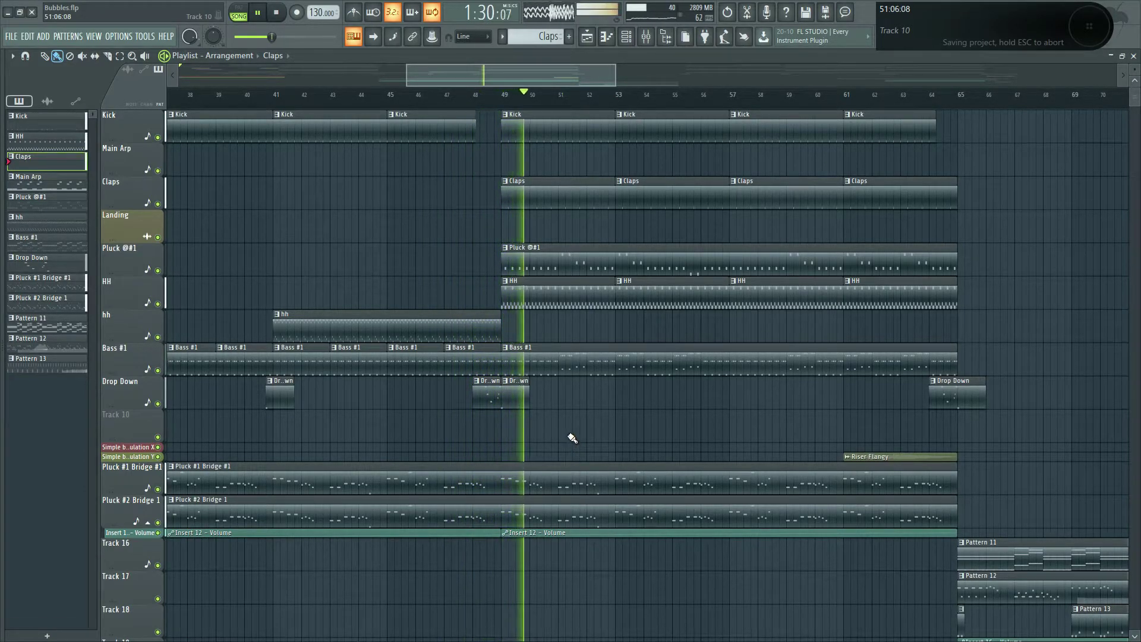
scroll(578, 432, "right", 2)
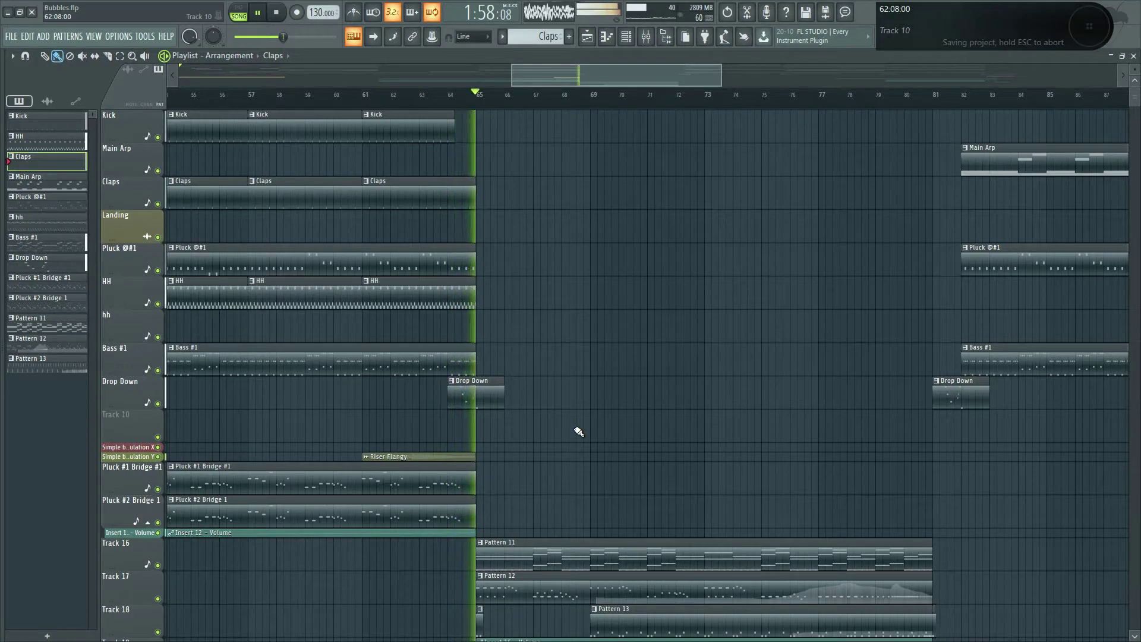
scroll(578, 431, "down", 1)
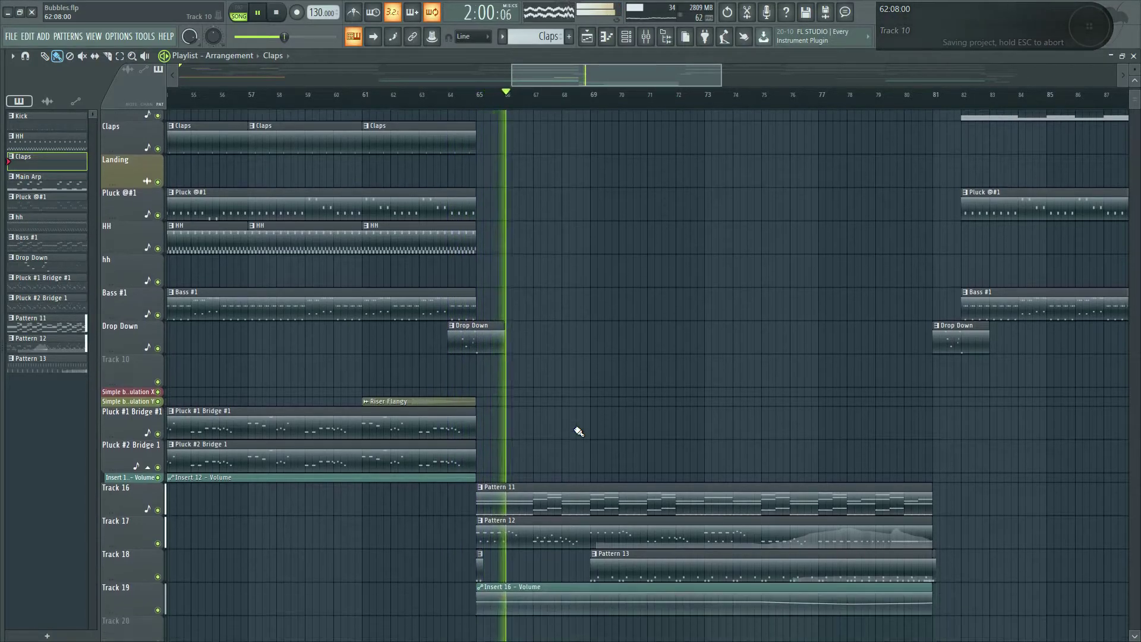
scroll(594, 421, "right", 2)
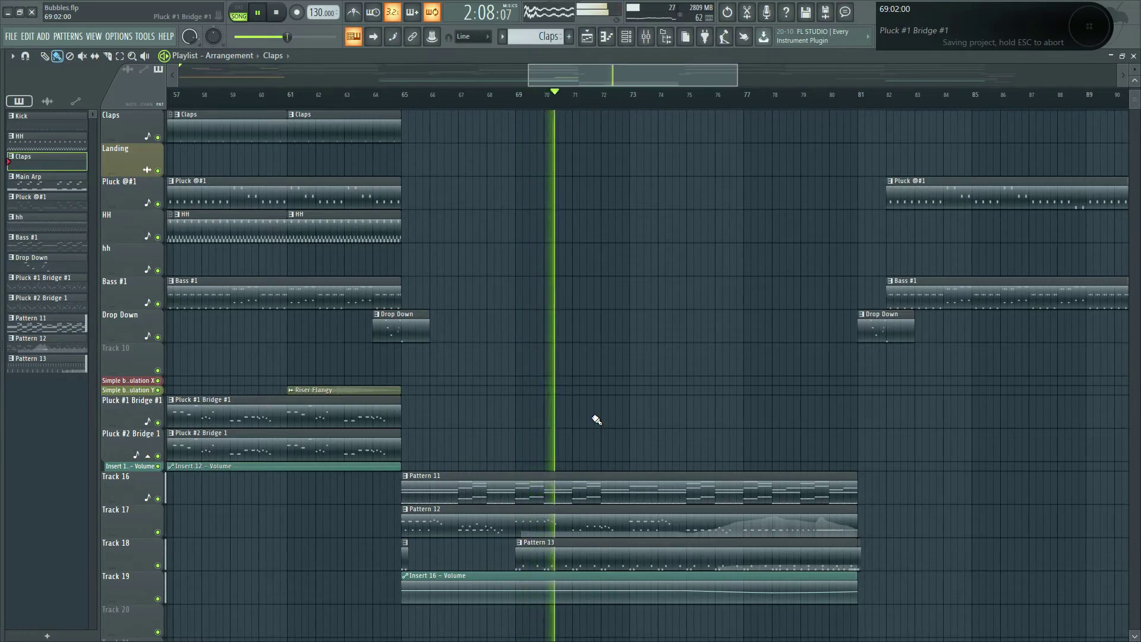
Step: Inspect Pattern 12's DUNE 3 #8 notes and its Insert 16 mixer effects, and return to the playlist around bar 81
double_click(475, 530)
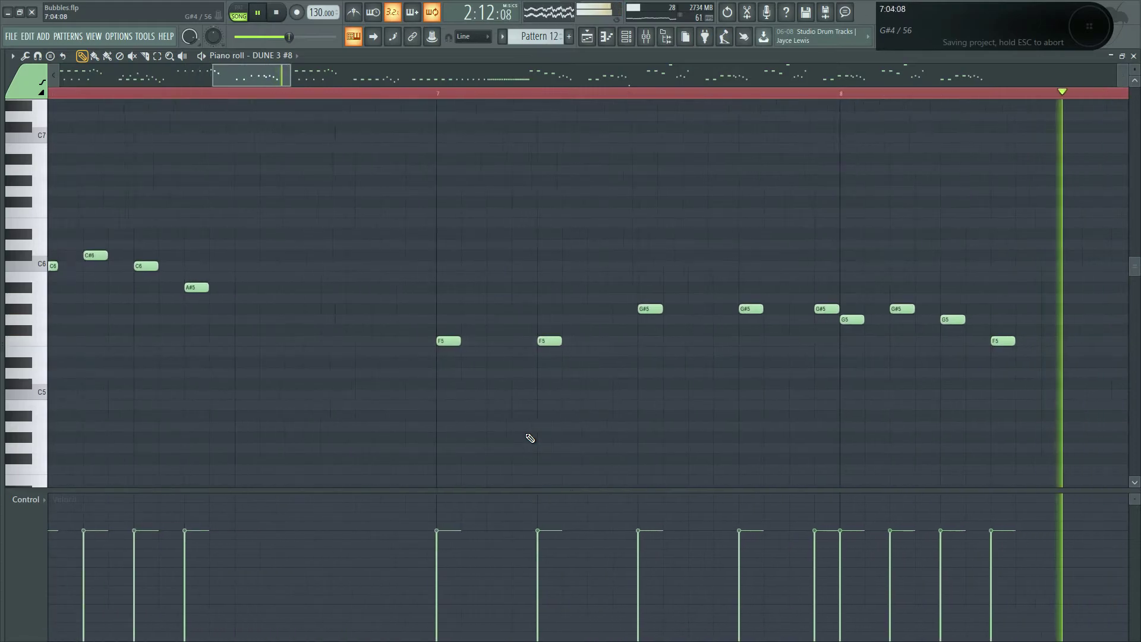
key("F7")
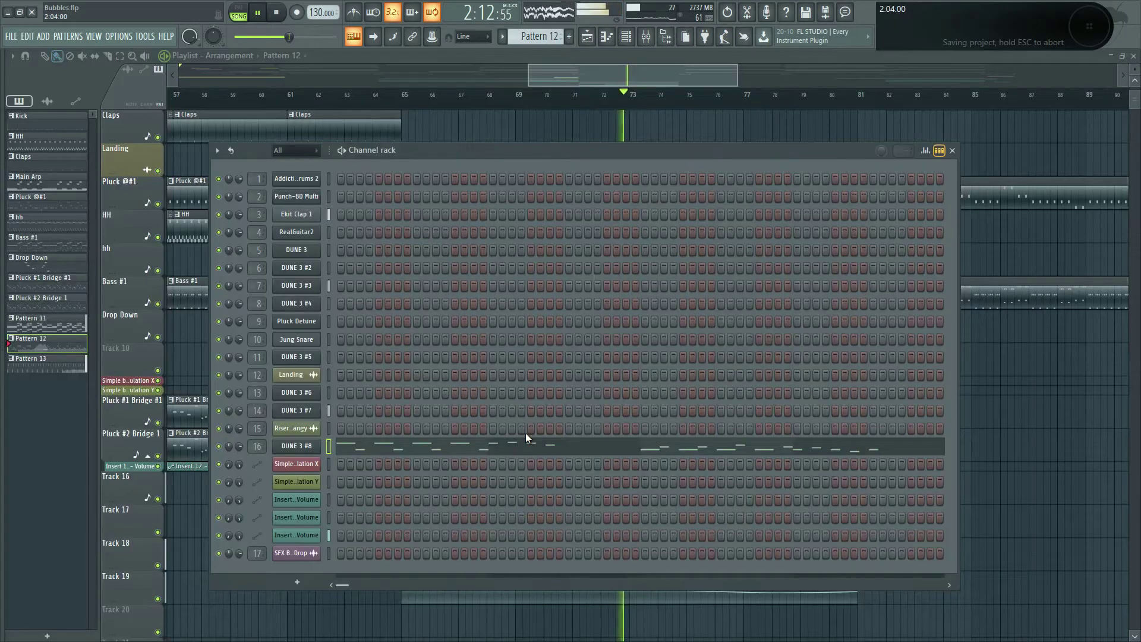
double_click(258, 446)
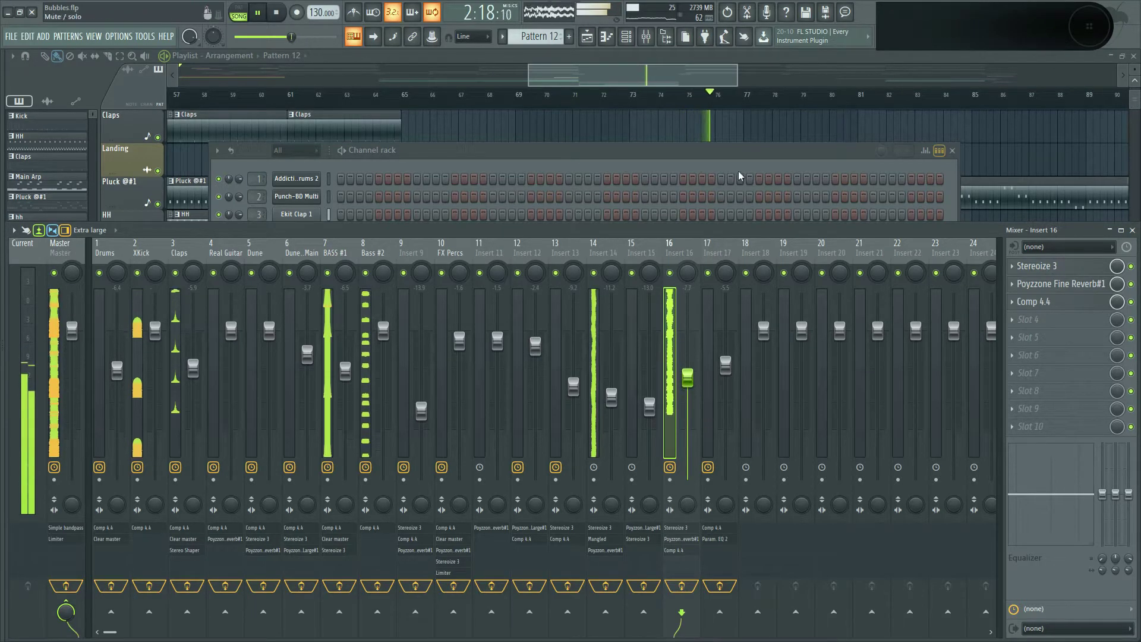
left_click_drag(650, 70, 720, 234)
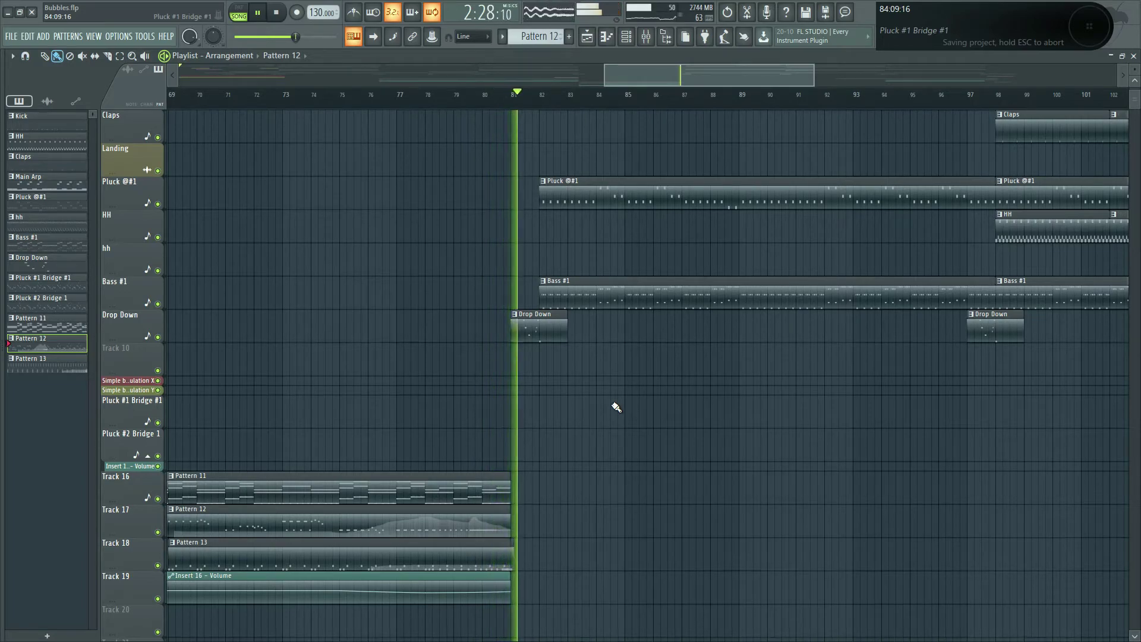
Step: Save the project and follow the playing arrangement through the final section to its last clips around bar 130
scroll(618, 403, "up", 2)
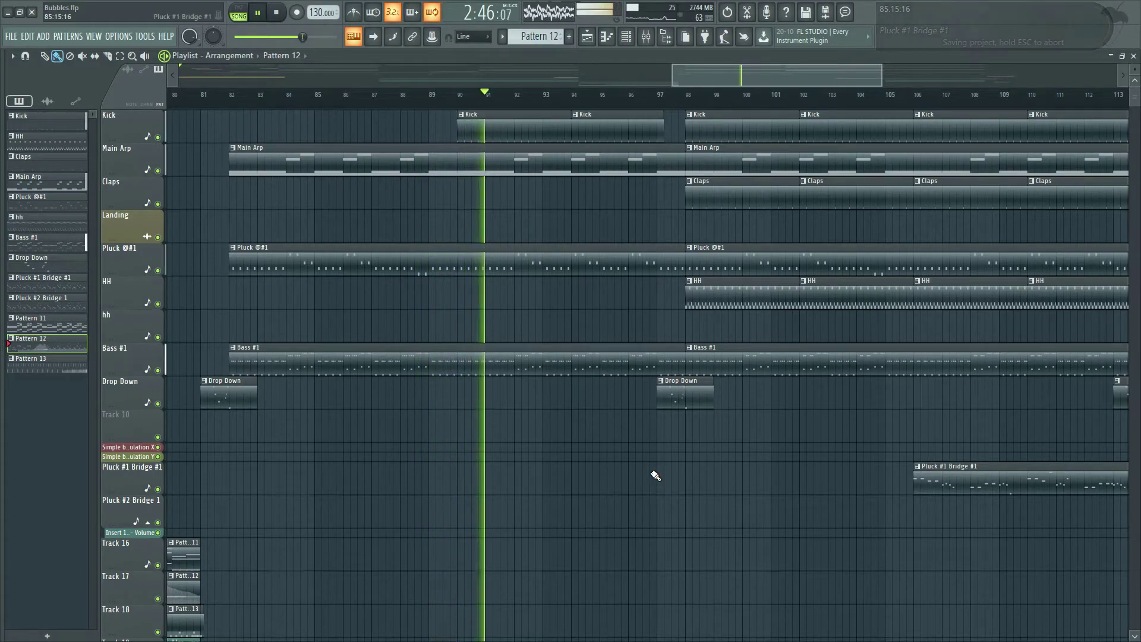
key("ctrl+s")
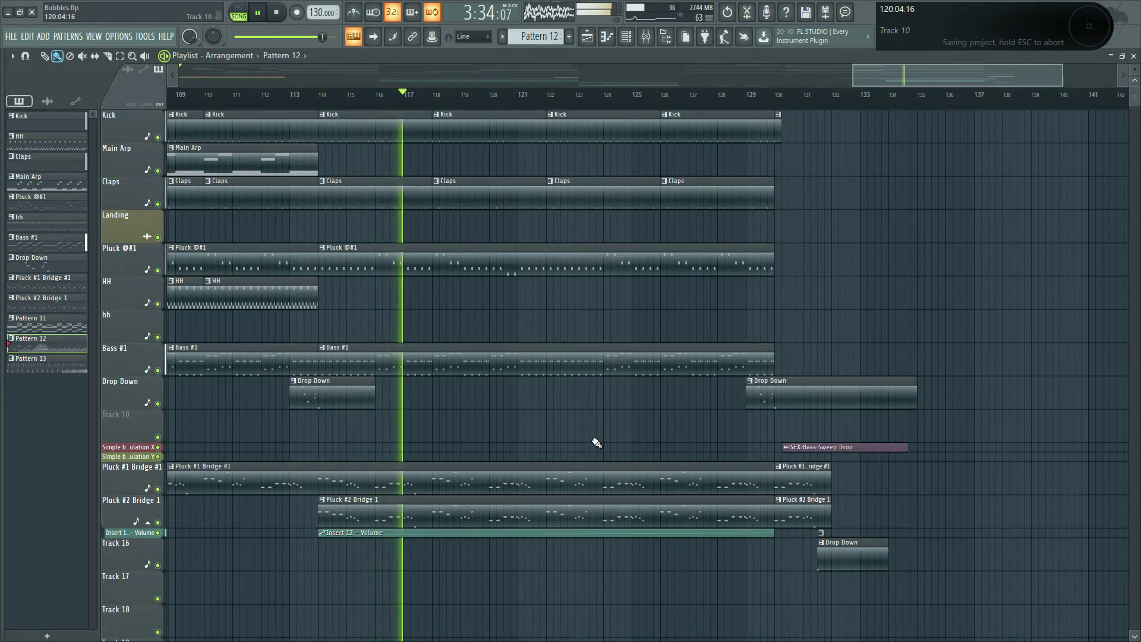
scroll(596, 442, "right", 4)
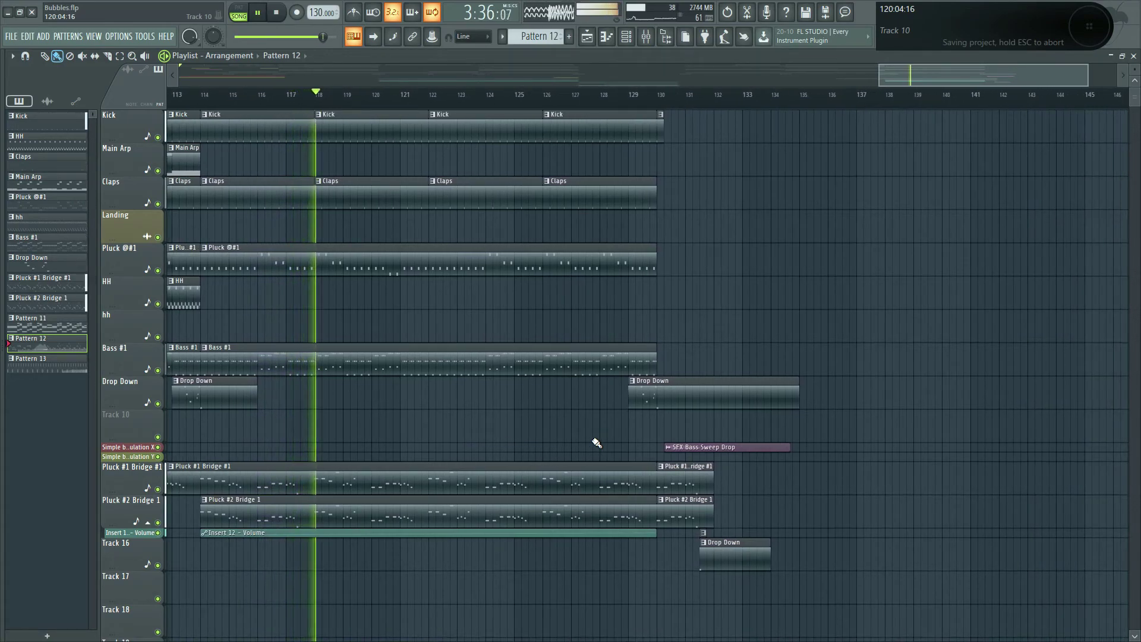
scroll(596, 442, "right", 4)
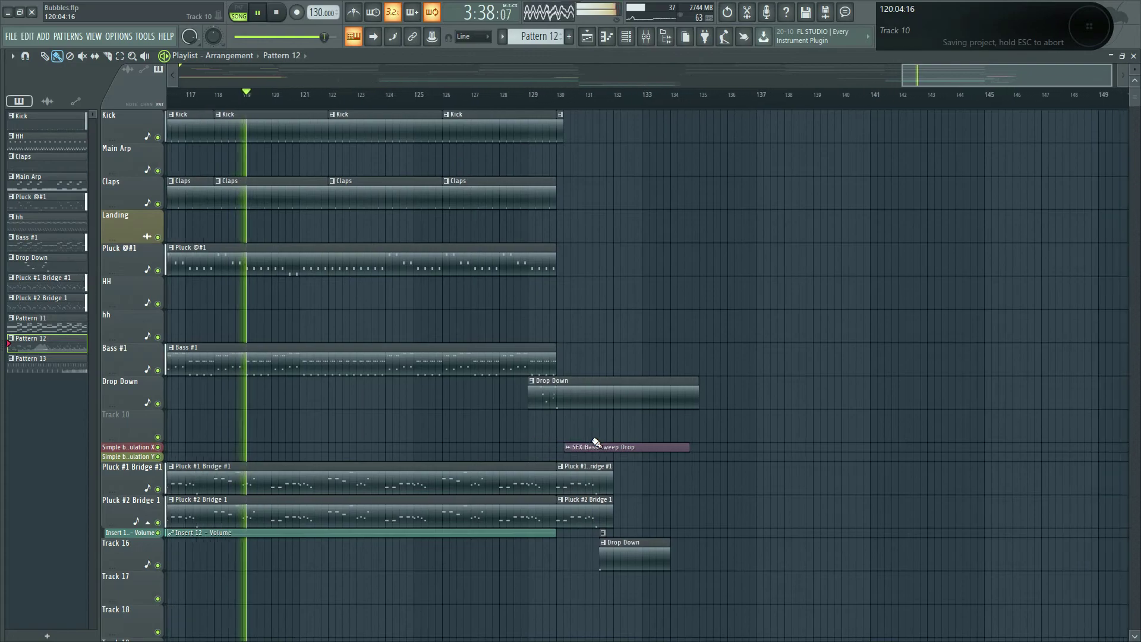